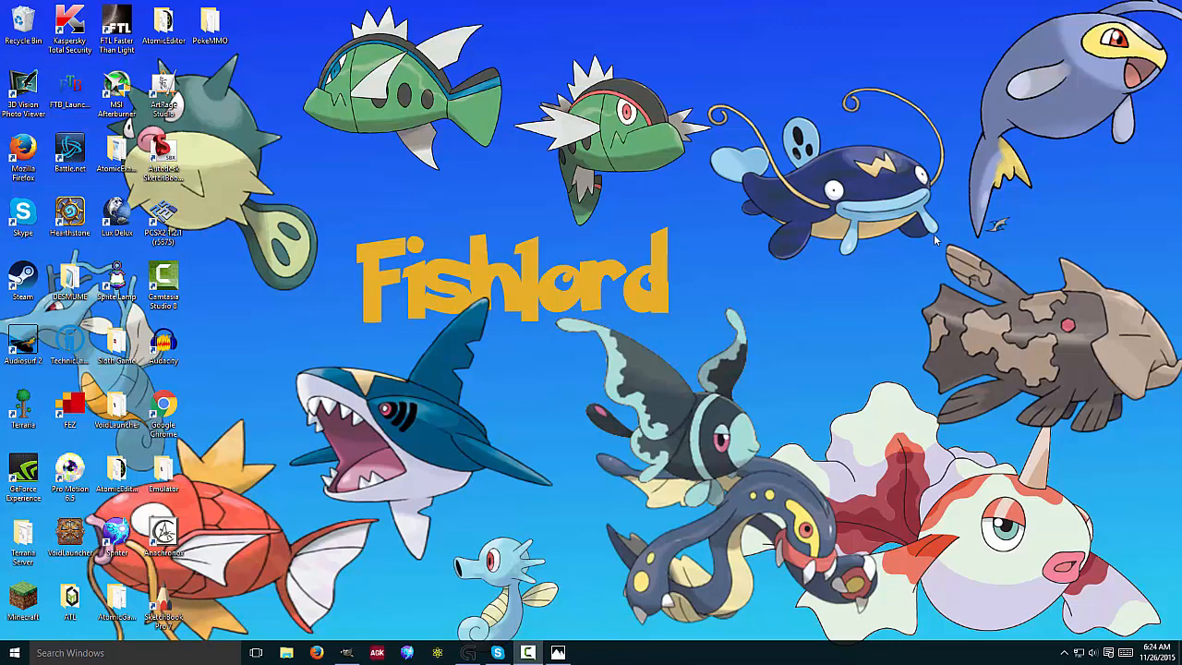
- View the sample overlay image New Black Background3.png and close it
{"action": "left_click", "coordinate": [567, 651]}
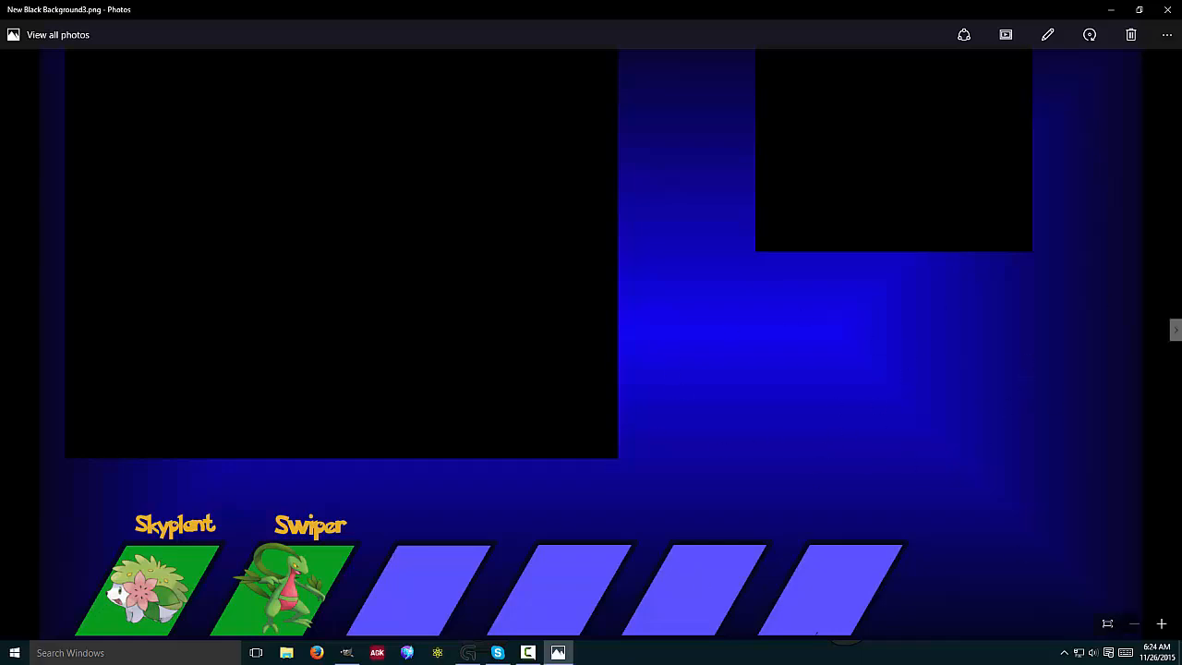
{"action": "left_click", "coordinate": [1164, 8]}
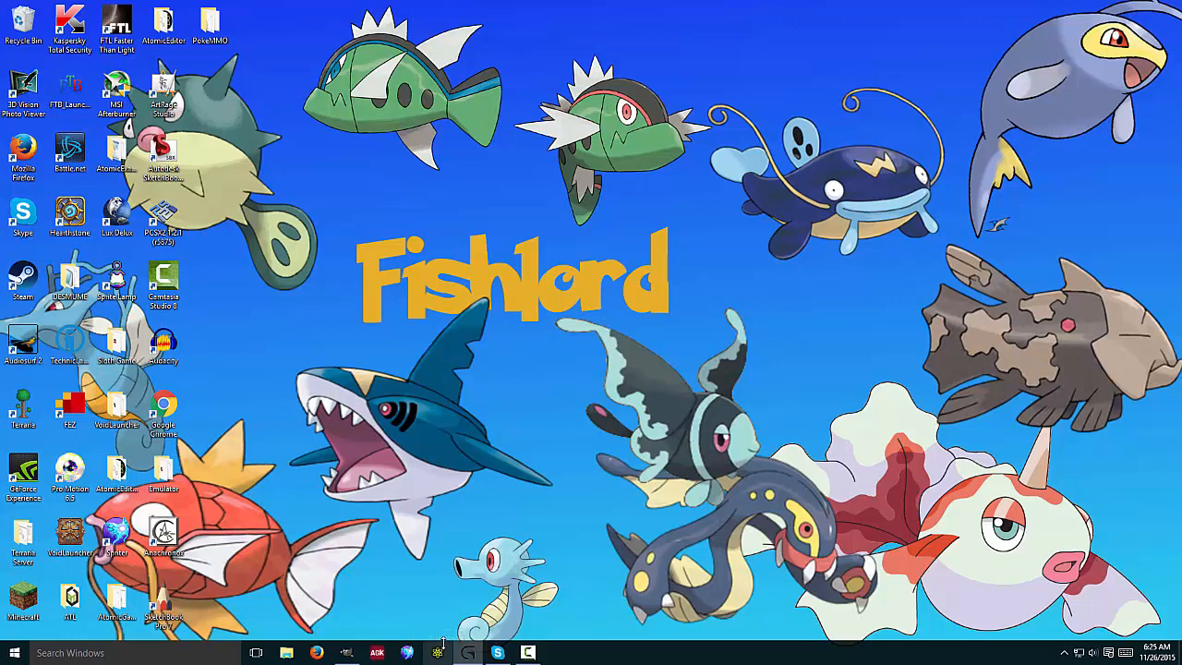
- Switch to GIMP, create a new 1920 × 1080 px image and maximize its window
{"action": "mouse_move", "coordinate": [346, 651]}
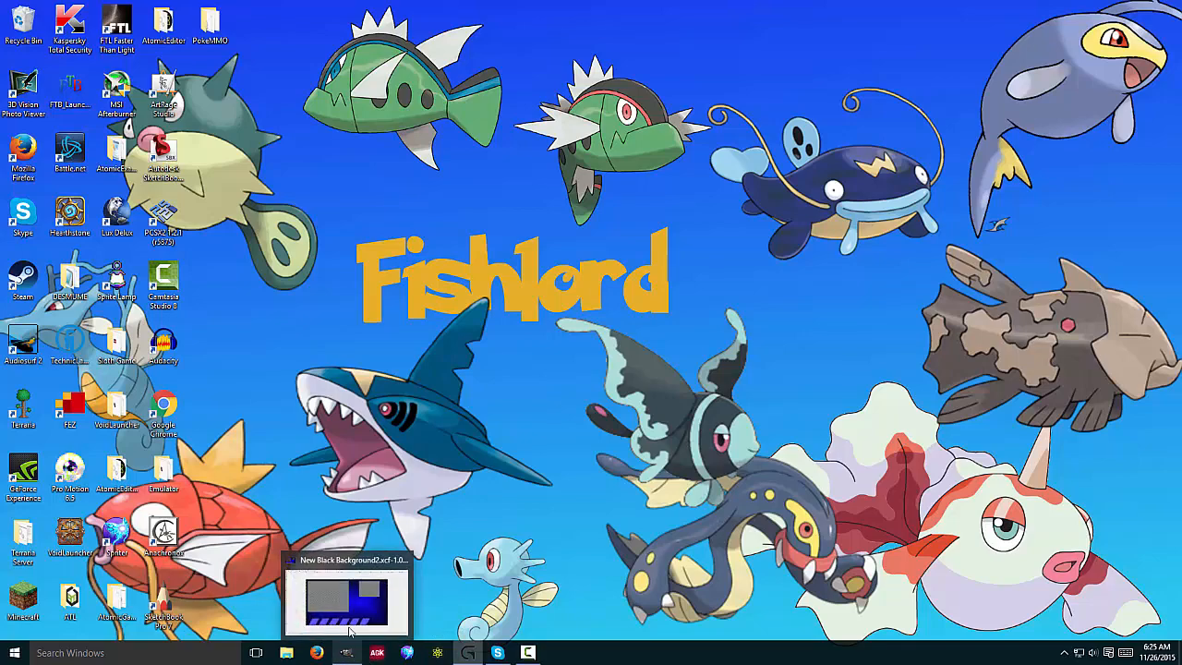
{"action": "left_click", "coordinate": [349, 630]}
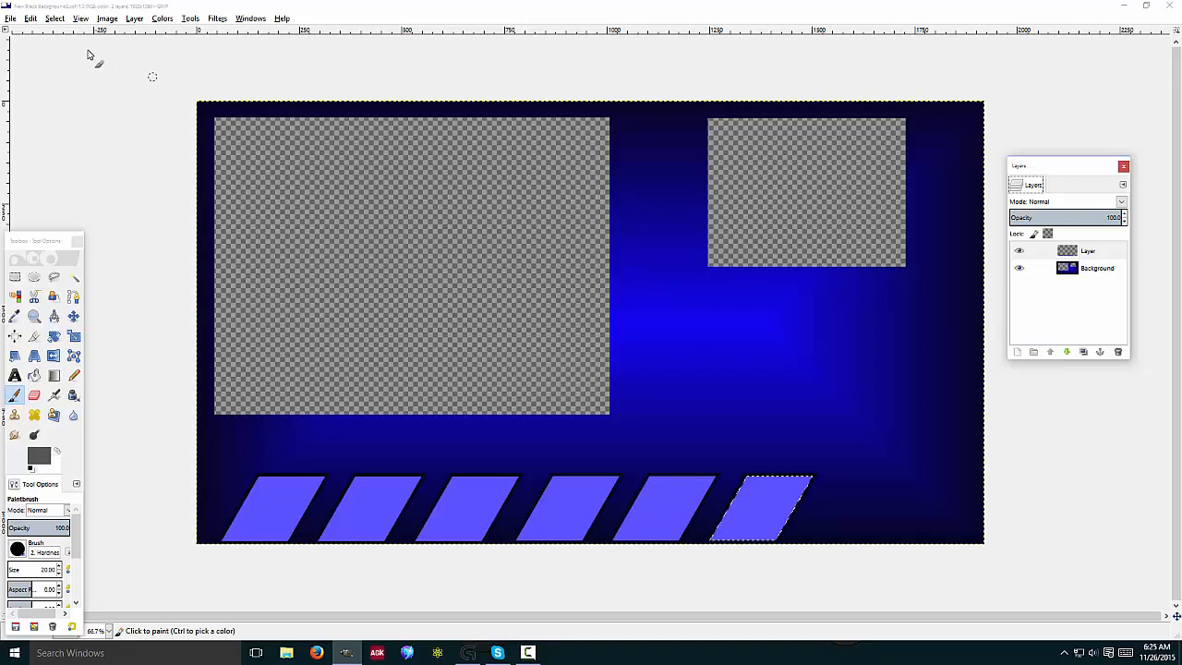
{"action": "left_click", "coordinate": [9, 19]}
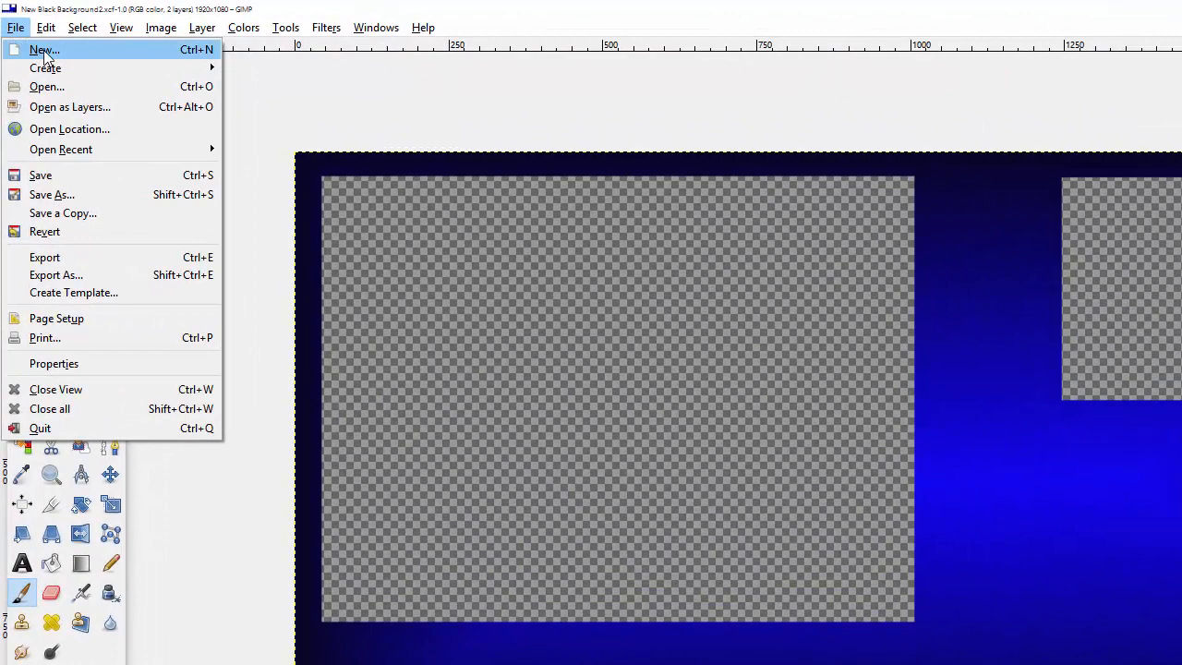
{"action": "left_click", "coordinate": [45, 51]}
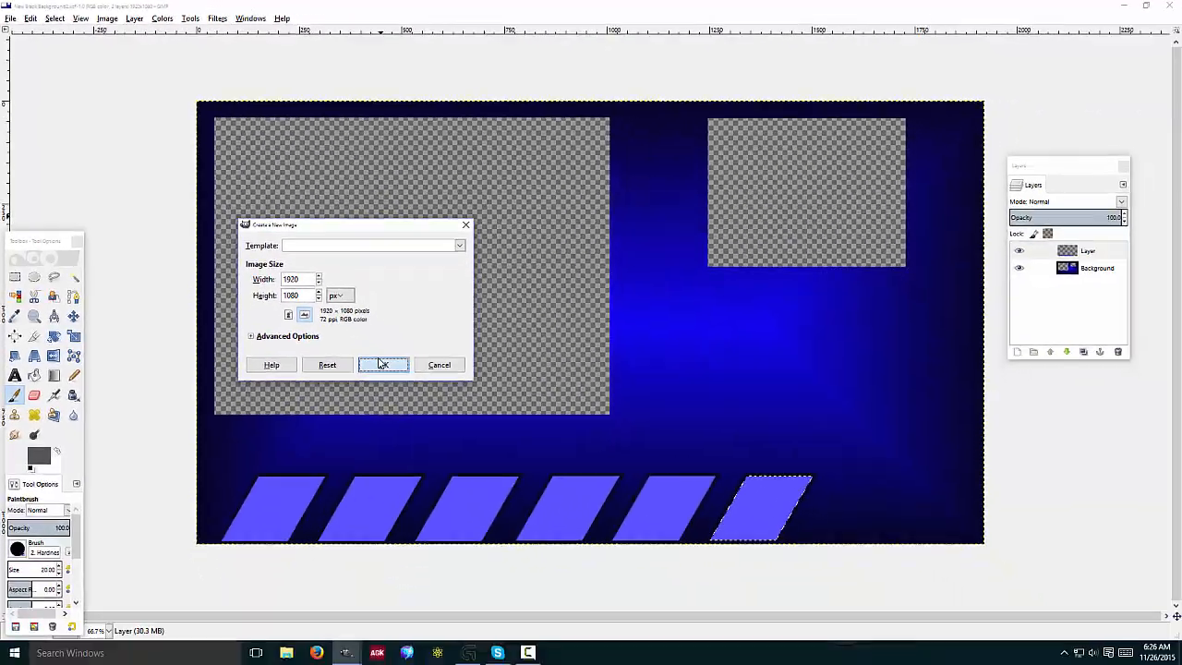
{"action": "left_click", "coordinate": [575, 547]}
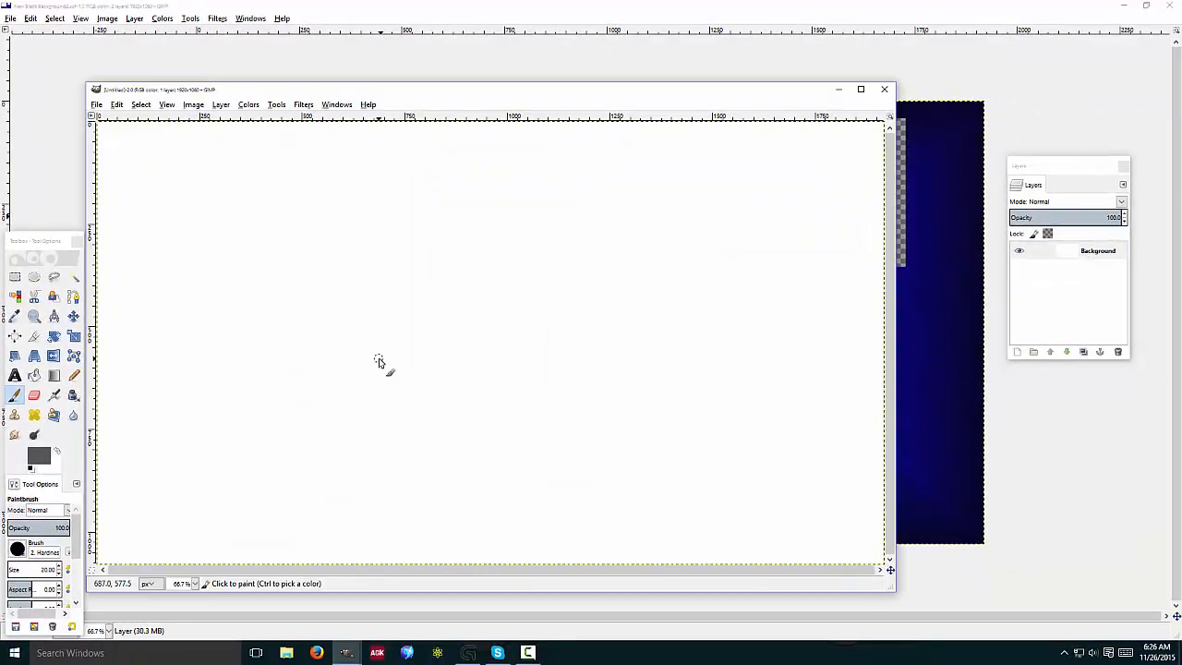
{"action": "left_click", "coordinate": [860, 89]}
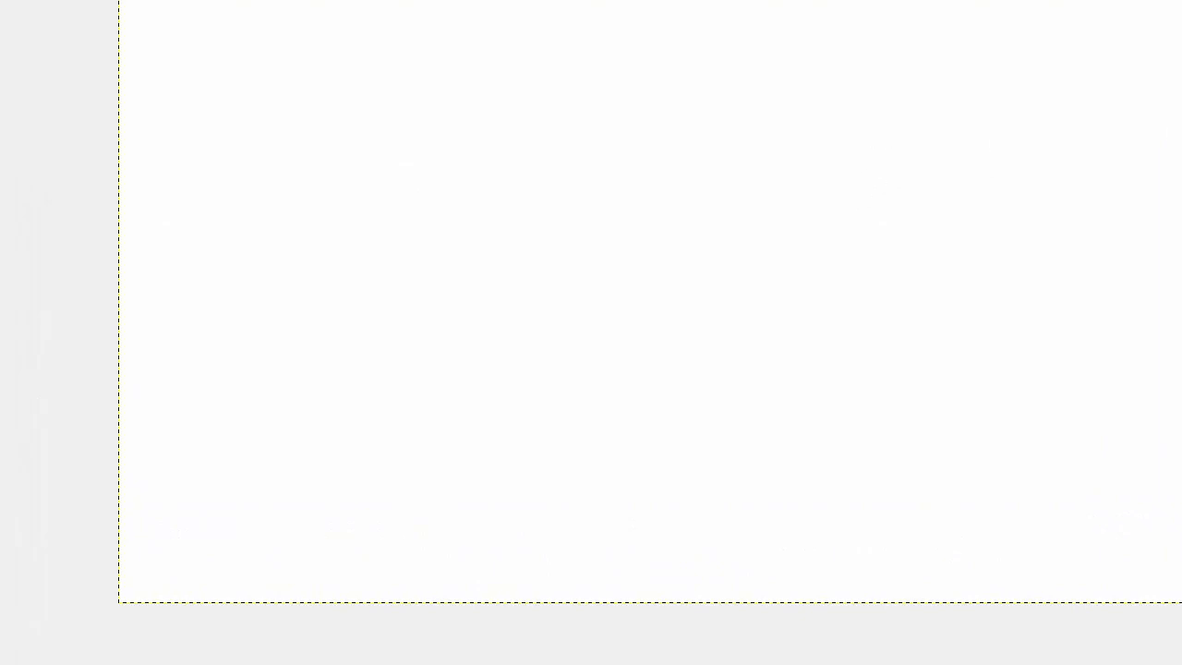
- Look up the Add Alpha Channel command for the Background layer without applying it
{"action": "right_click", "coordinate": [1023, 219]}
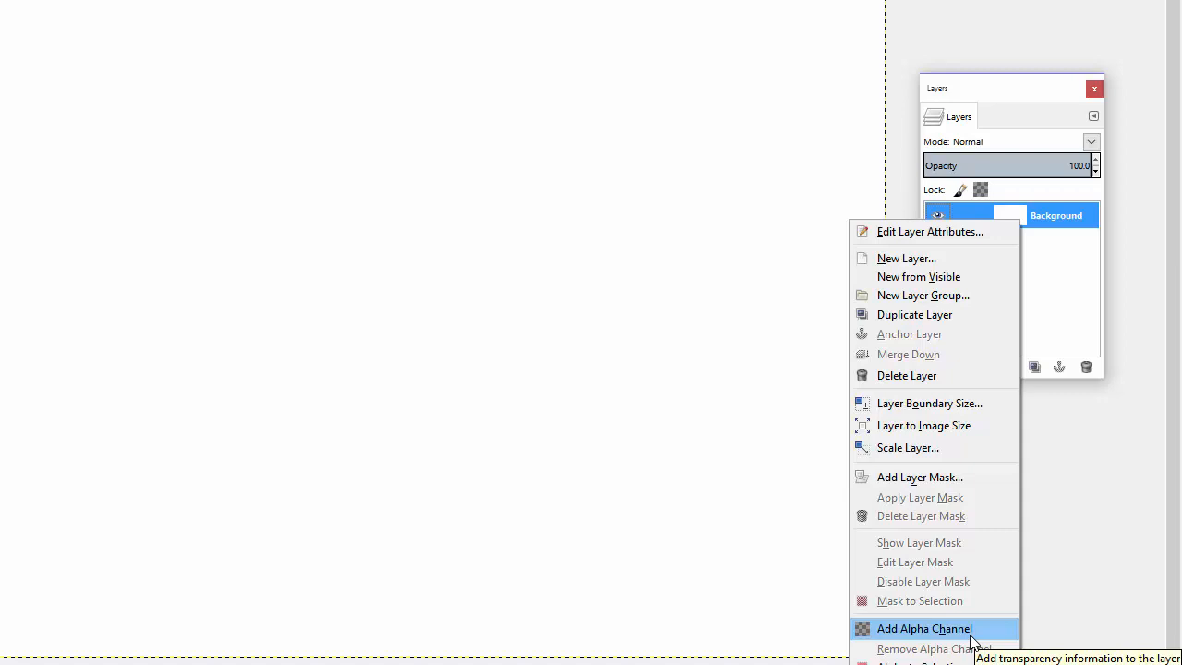
{"action": "left_click", "coordinate": [1059, 293]}
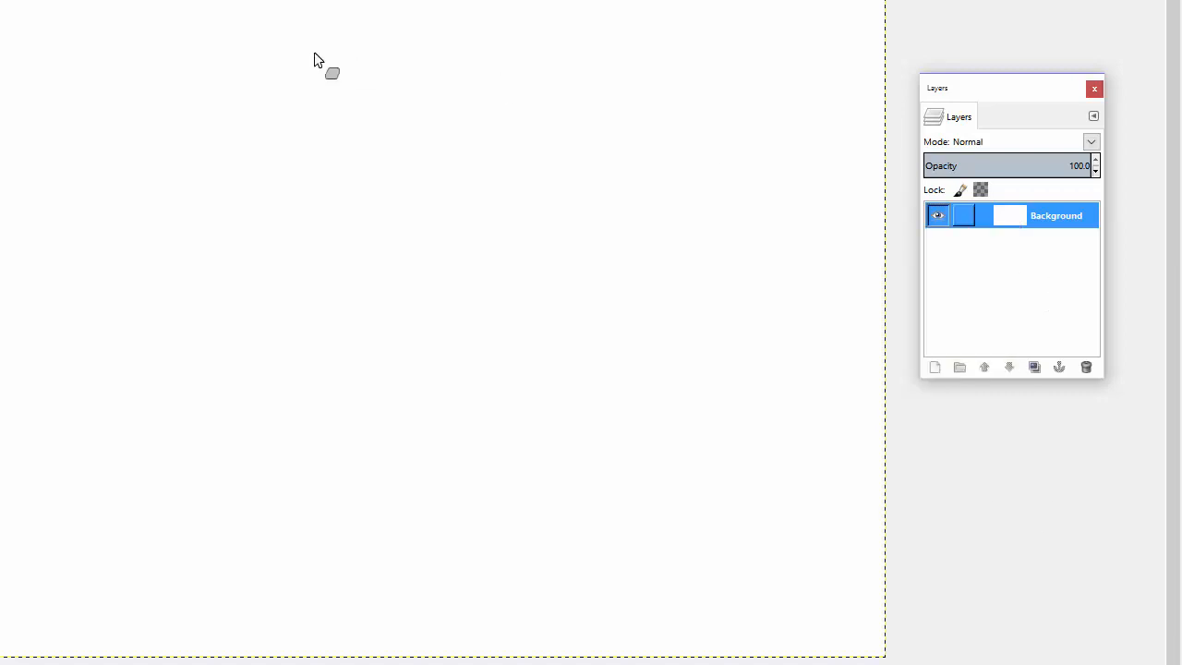
- Close the Layers dialog, reopen it from the dockable dialogs and place it beside the canvas's right edge
{"action": "left_click", "coordinate": [1094, 89]}
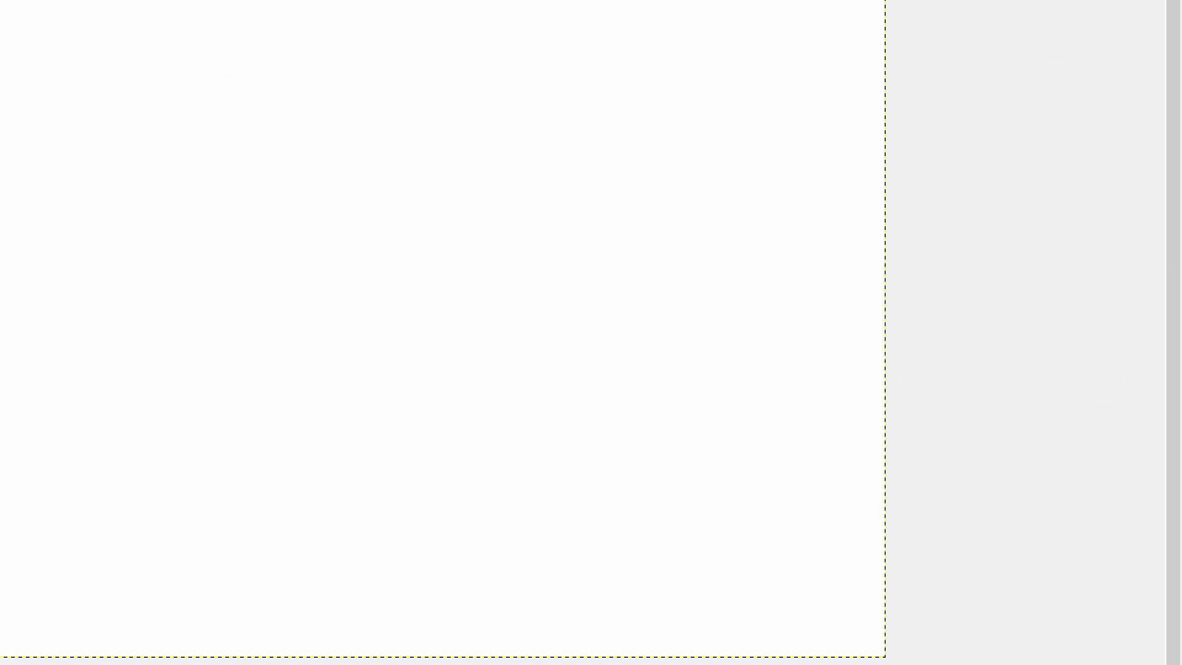
{"action": "left_click", "coordinate": [250, 18]}
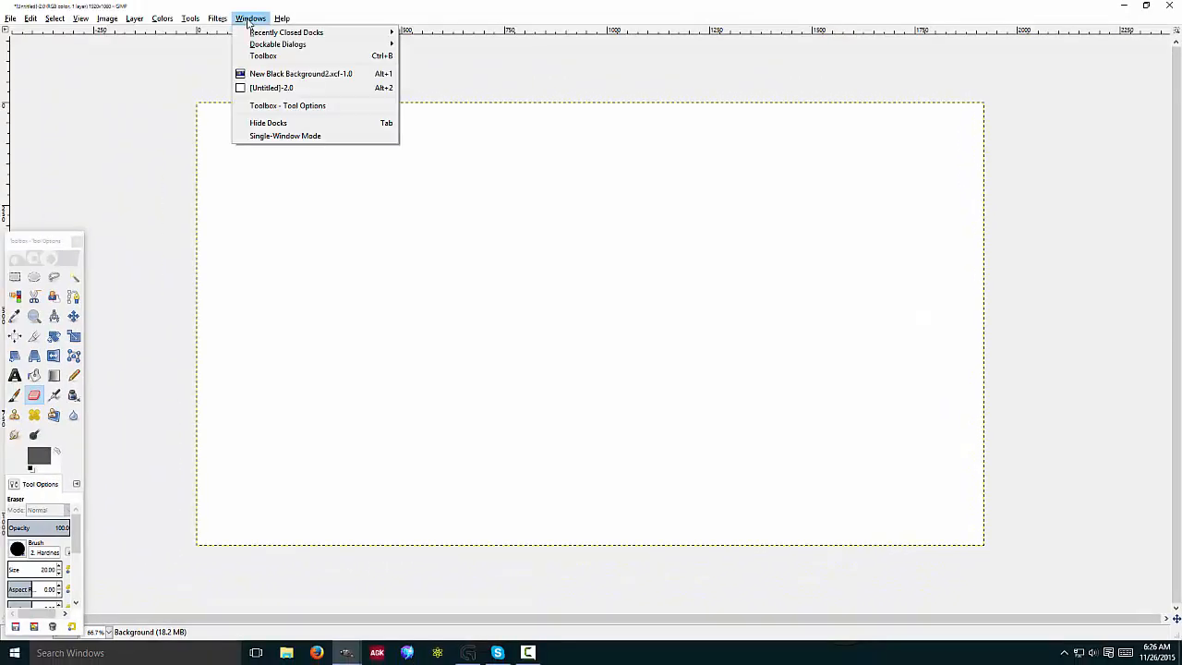
{"action": "mouse_move", "coordinate": [309, 48]}
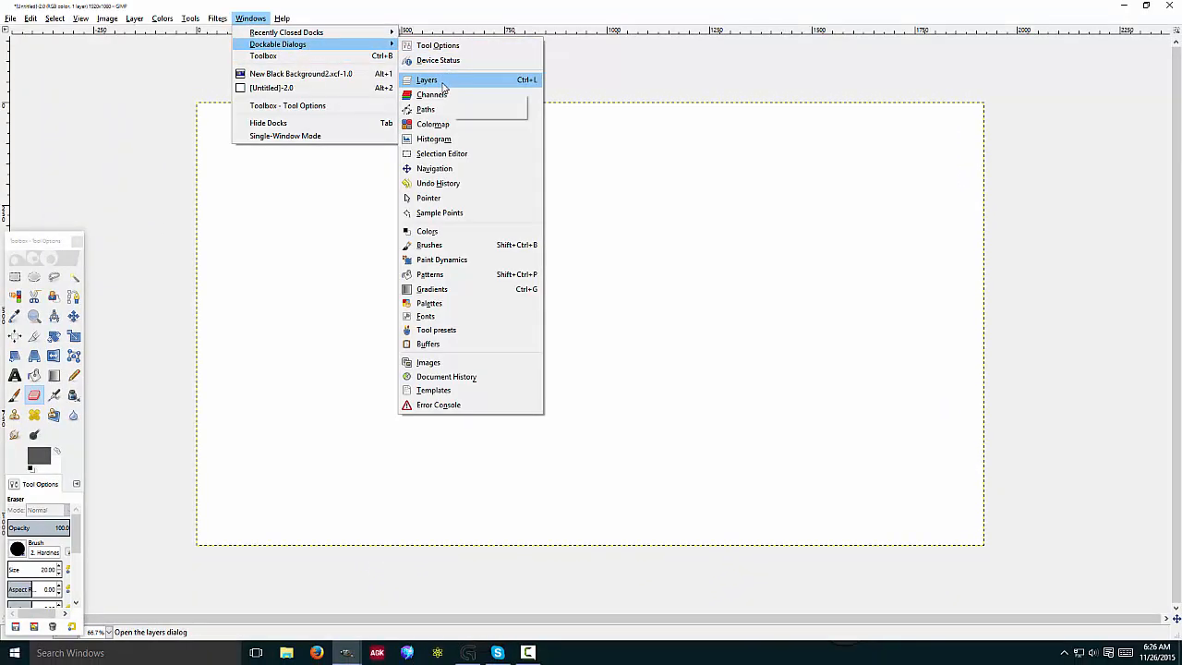
{"action": "left_click", "coordinate": [852, 80]}
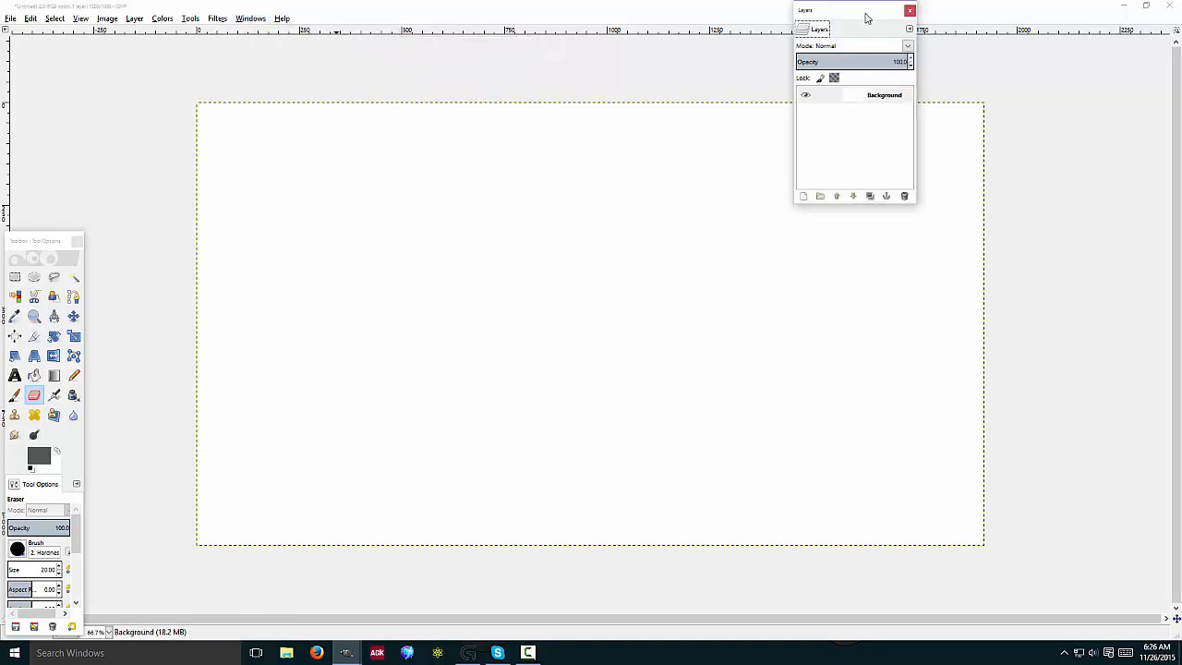
{"action": "left_click_drag", "start_coordinate": [868, 18], "coordinate": [1084, 125]}
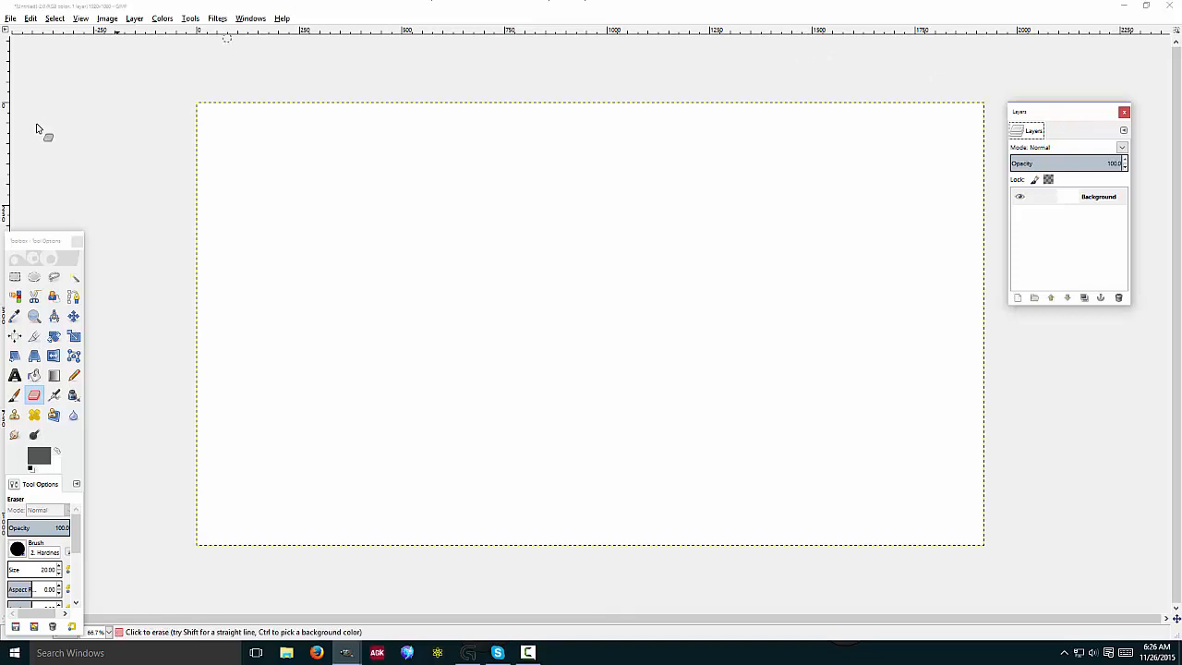
- Move the toolbox beside the canvas's left edge and look up the command that raises it
{"action": "left_click", "coordinate": [31, 241]}
{"action": "left_click_drag", "start_coordinate": [30, 241], "coordinate": [118, 129]}
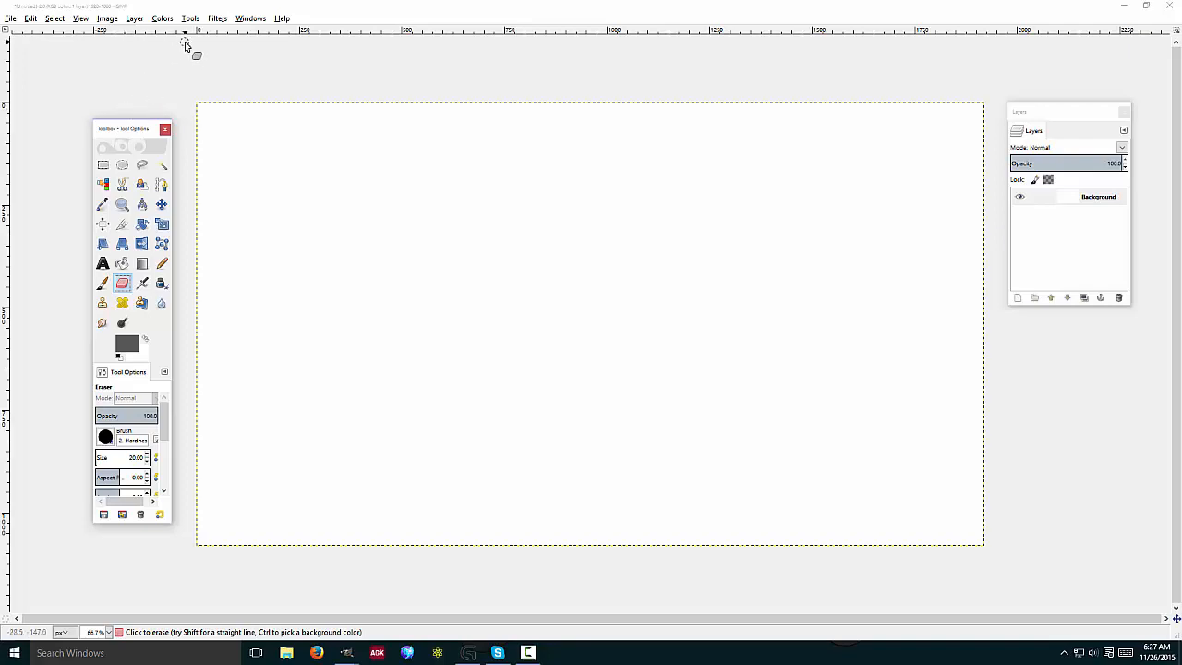
{"action": "left_click", "coordinate": [247, 21]}
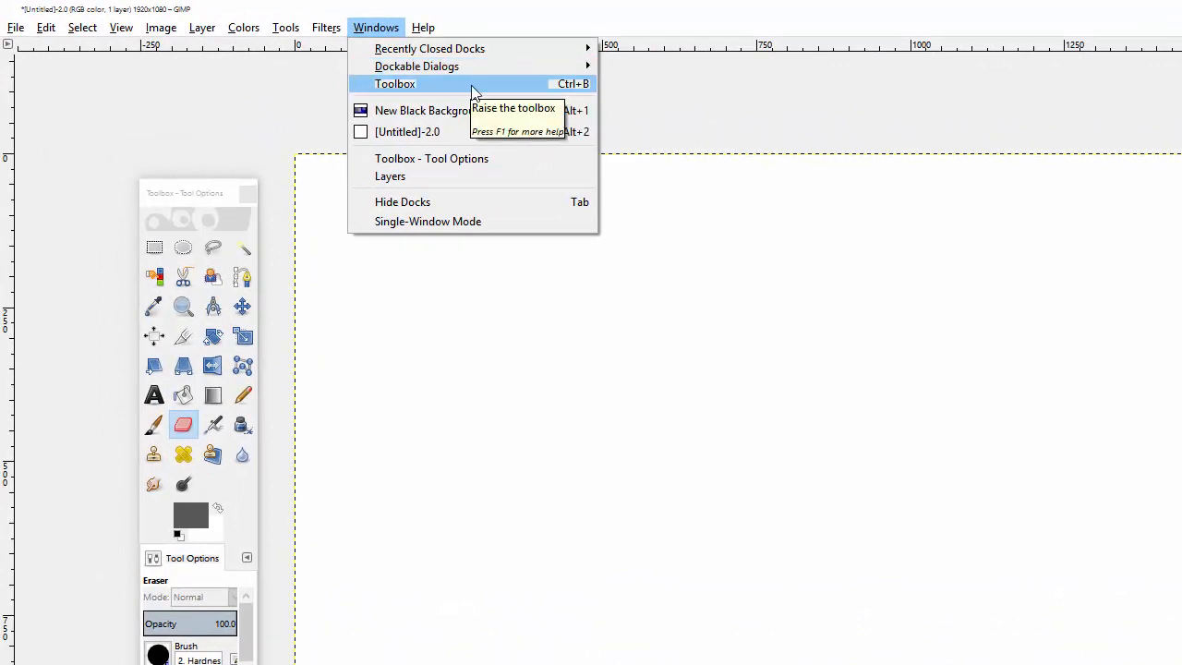
{"action": "left_click", "coordinate": [722, 101]}
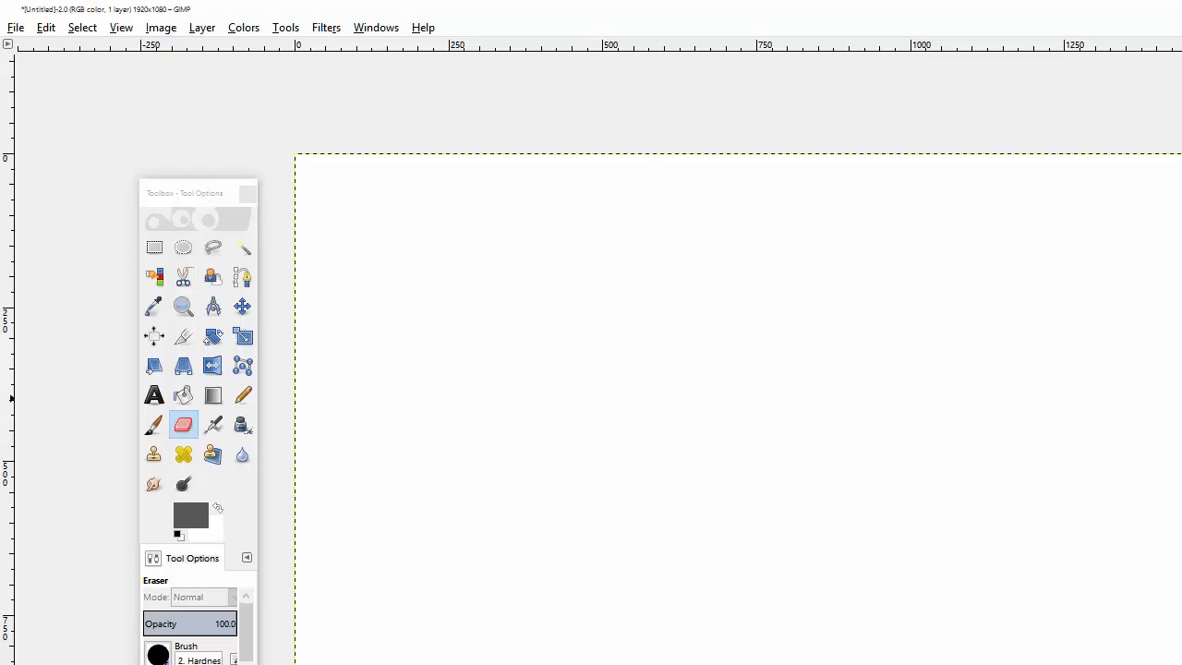
- Create a new 1920 × 1080 px layer named "Image" with transparency fill
{"action": "key", "text": "shift+ctrl+n"}
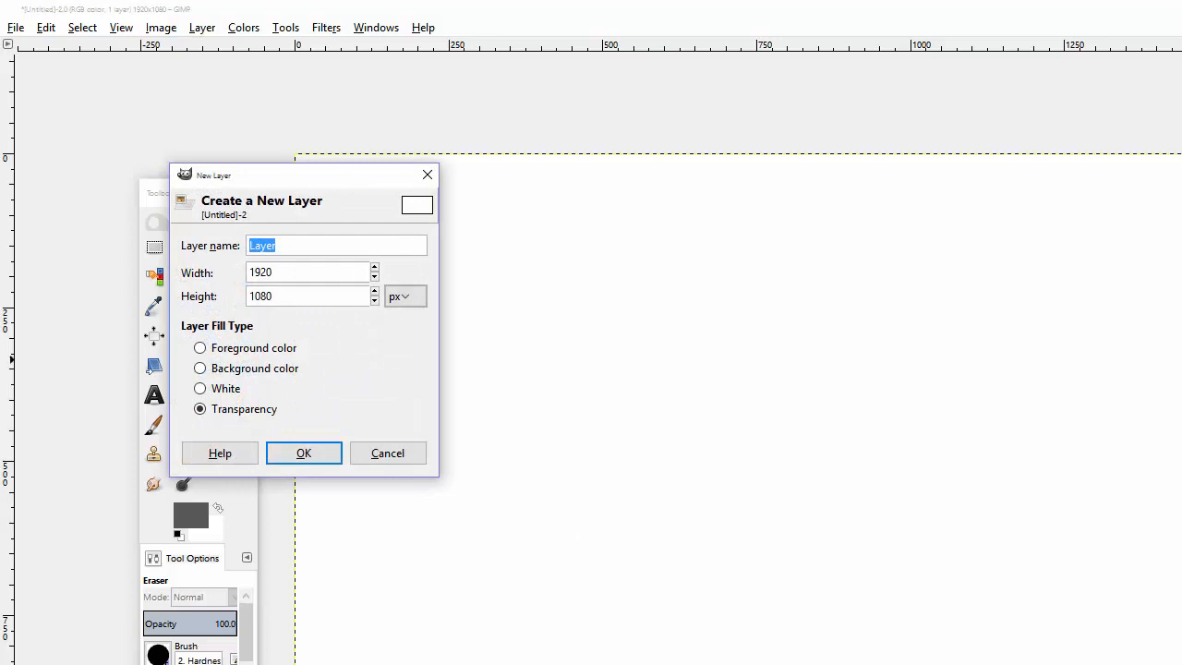
{"action": "key", "text": "BackSpace"}
{"action": "type", "text": "IMage"}
{"action": "key", "text": "BackSpace"}
{"action": "key", "text": "BackSpace"}
{"action": "key", "text": "BackSpace"}
{"action": "key", "text": "BackSpace"}
{"action": "key", "text": "BackSpace"}
{"action": "type", "text": "w"}
{"action": "key", "text": "BackSpace"}
{"action": "type", "text": "Image"}
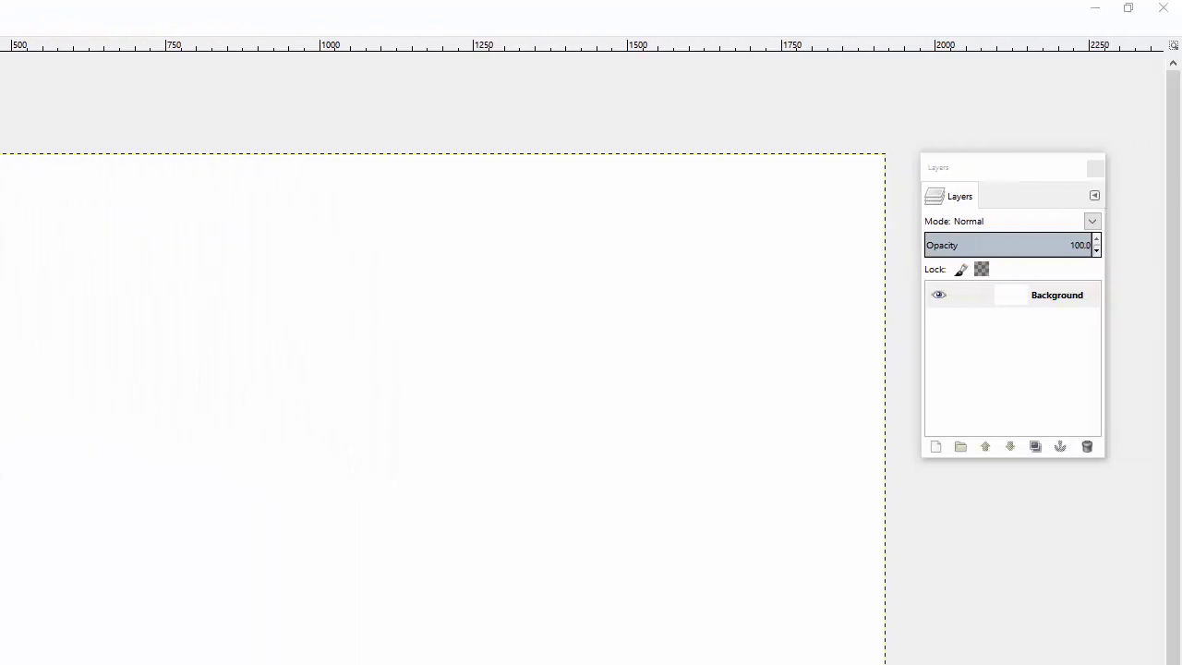
{"action": "key", "text": "Return"}
- Hide the Background layer, show it again and make the Image layer active
{"action": "left_click", "coordinate": [1028, 333]}
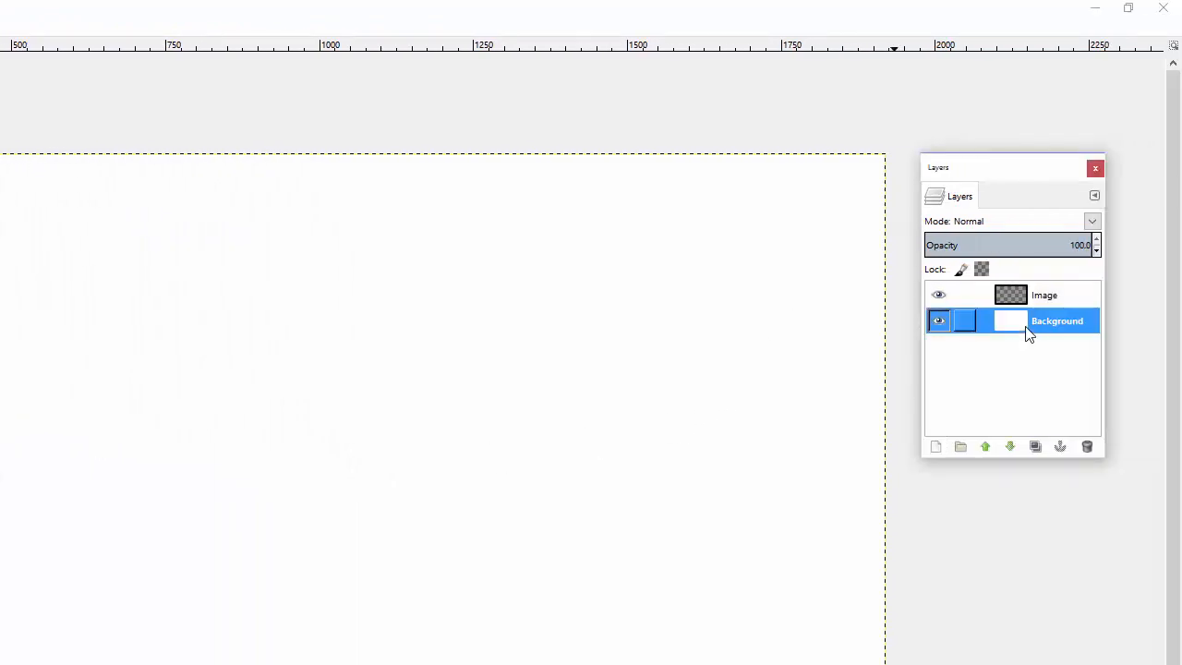
{"action": "left_click", "coordinate": [938, 320]}
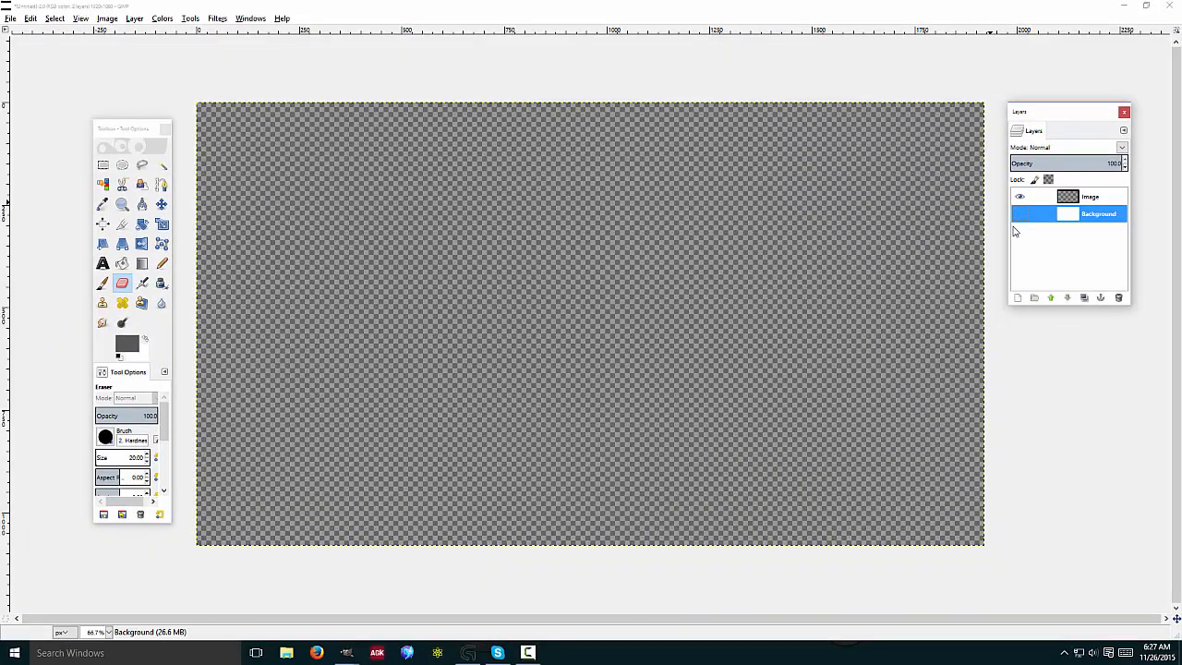
{"action": "left_click", "coordinate": [1019, 214]}
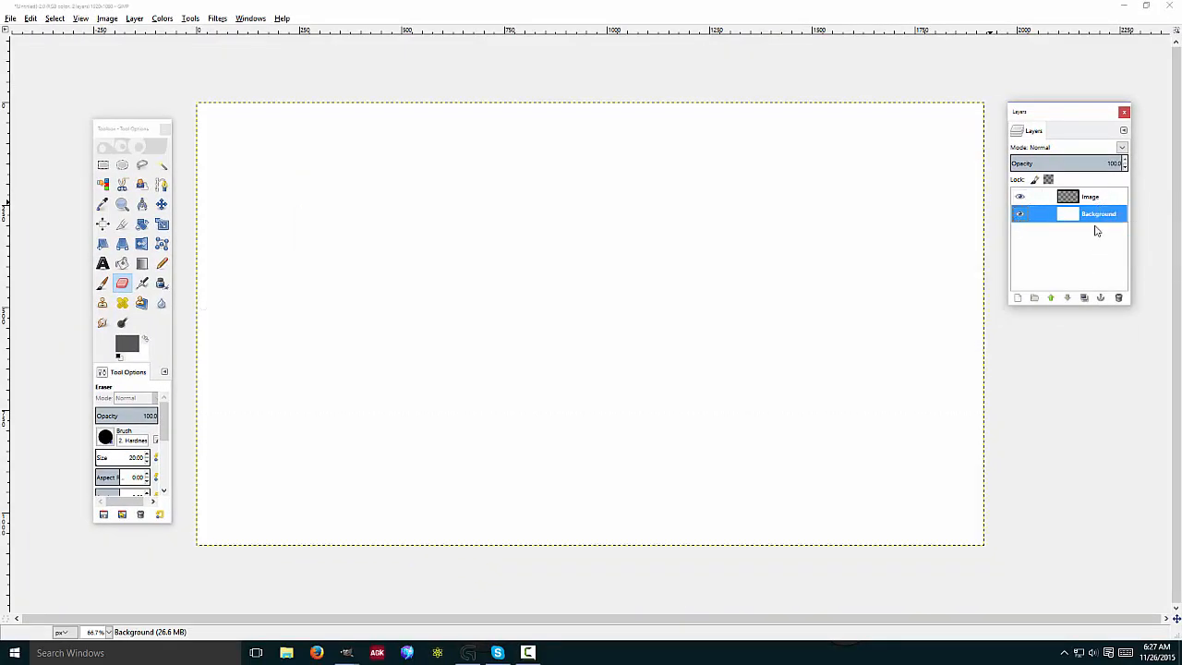
{"action": "left_click", "coordinate": [1085, 198]}
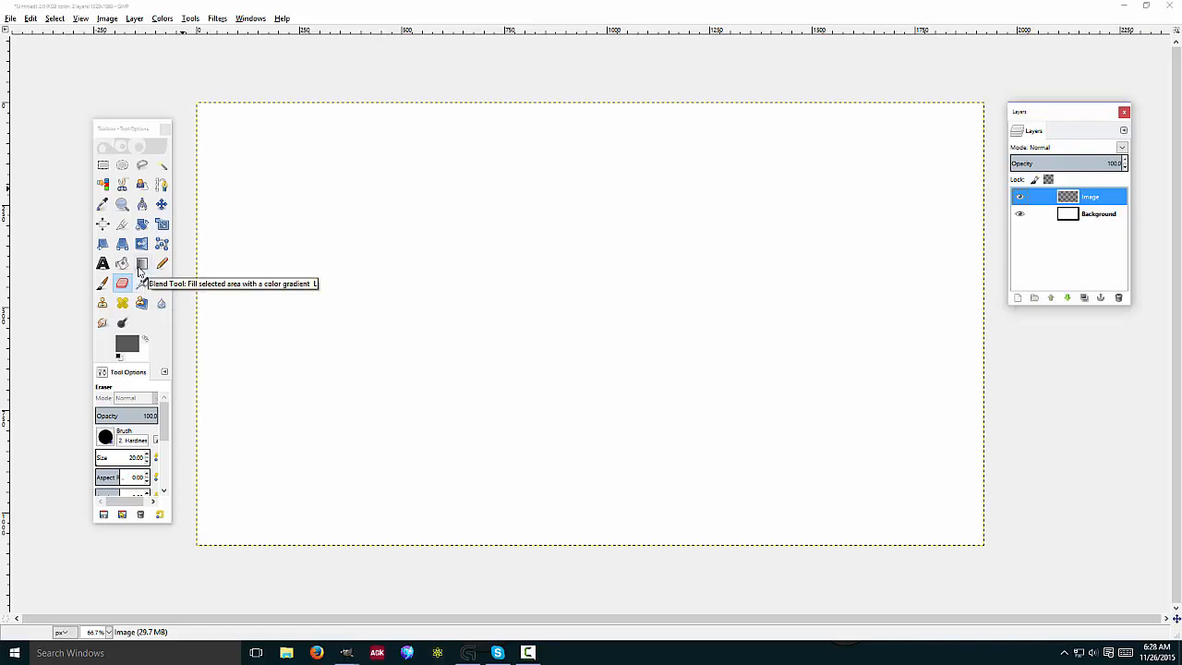
- Swap the foreground and background colours so that white is the foreground colour
{"action": "left_click", "coordinate": [126, 343]}
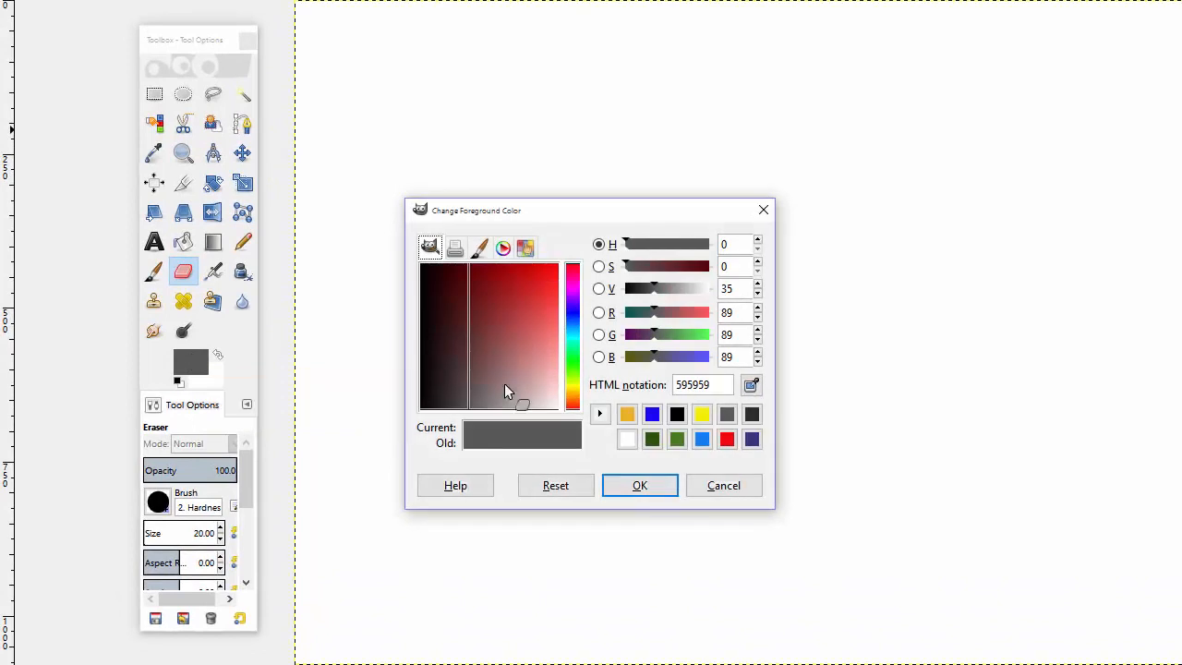
{"action": "left_click", "coordinate": [765, 210]}
{"action": "left_click", "coordinate": [217, 358]}
{"action": "left_click", "coordinate": [218, 357]}
{"action": "left_click", "coordinate": [217, 357]}
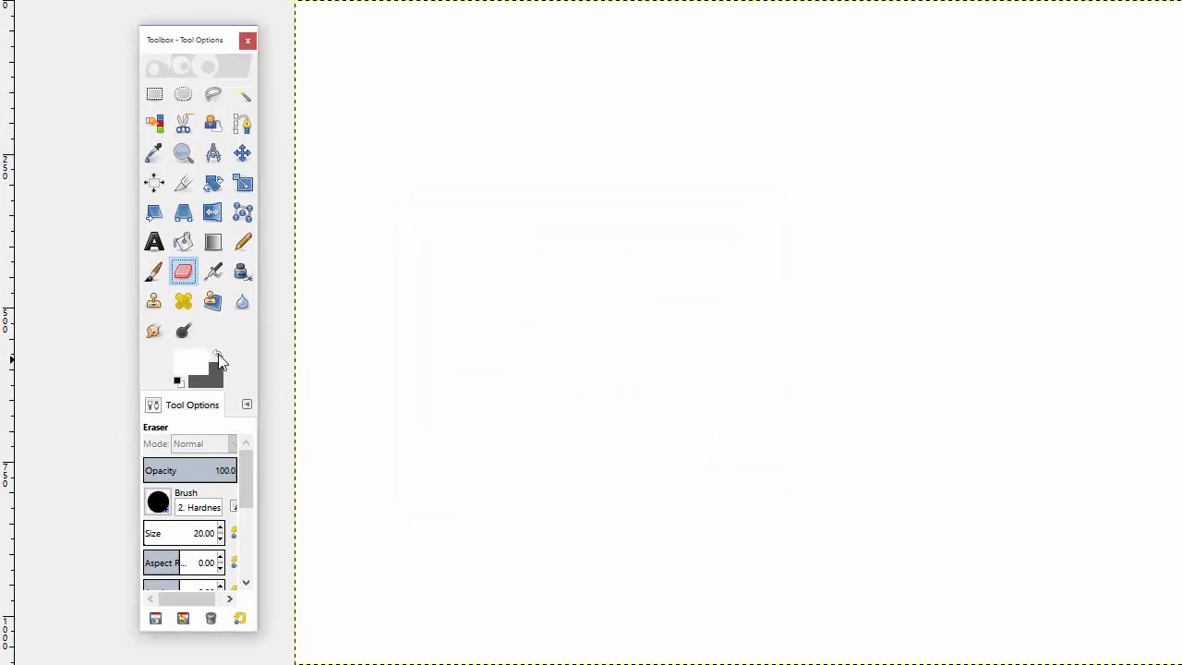
{"action": "left_click", "coordinate": [218, 357]}
{"action": "left_click", "coordinate": [217, 357]}
- Change the white foreground colour to dark grey 2c2c2c and swap it into the background
{"action": "left_click", "coordinate": [199, 365]}
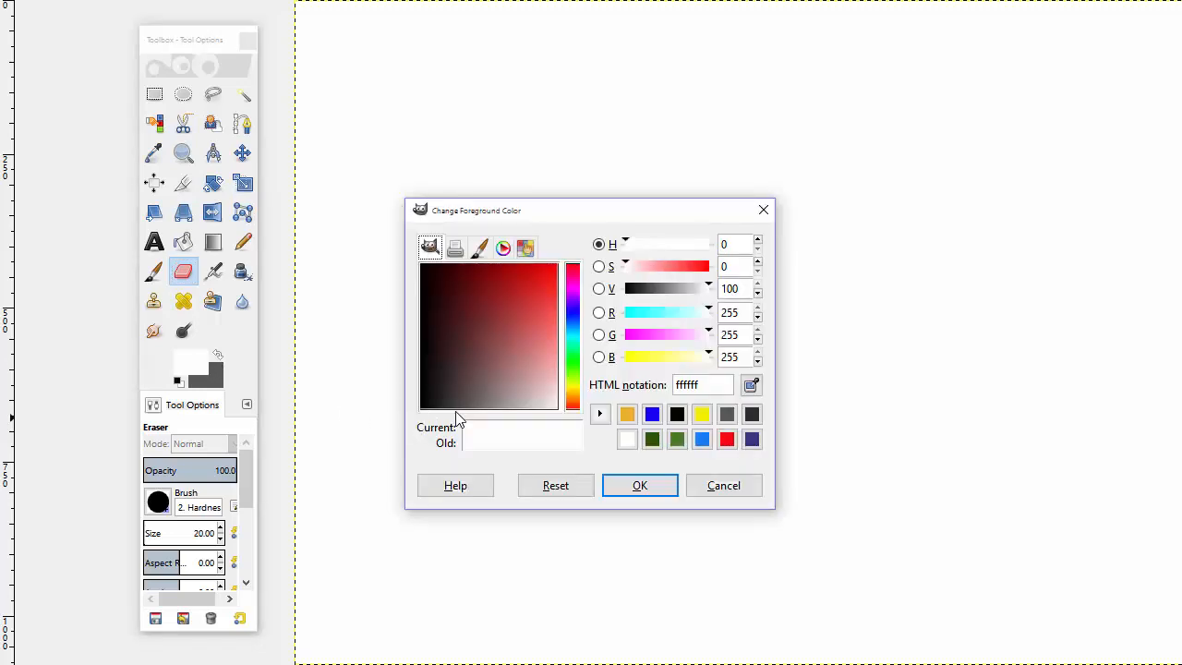
{"action": "left_click_drag", "start_coordinate": [469, 403], "coordinate": [443, 416]}
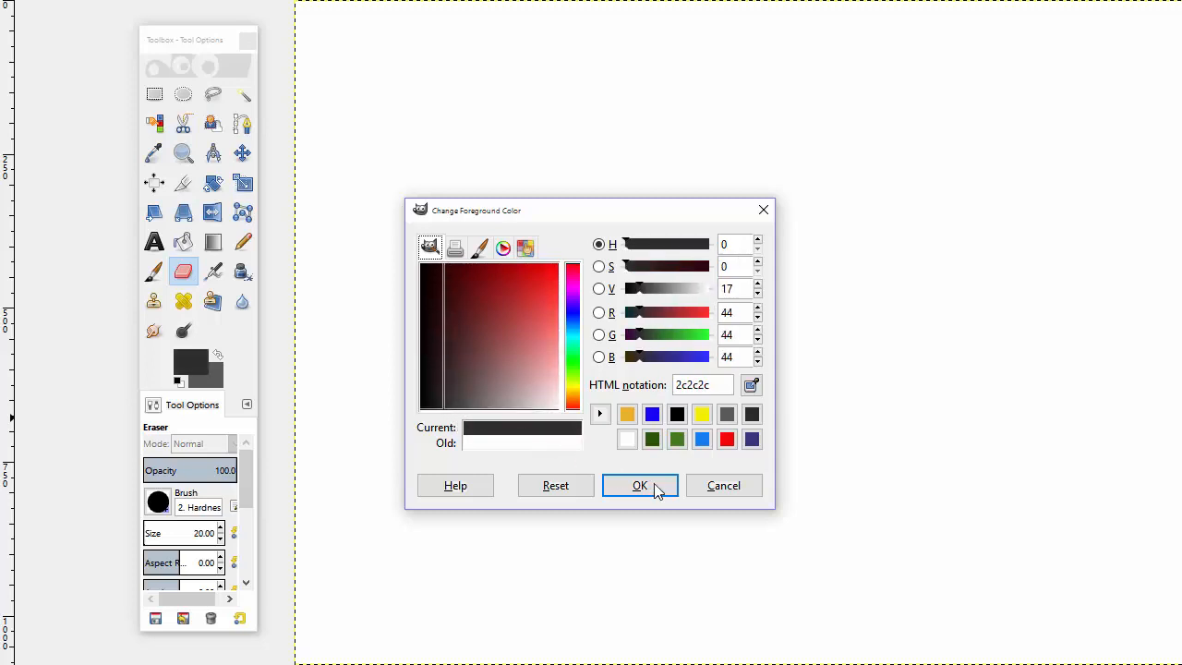
{"action": "left_click", "coordinate": [637, 486]}
{"action": "left_click", "coordinate": [218, 356]}
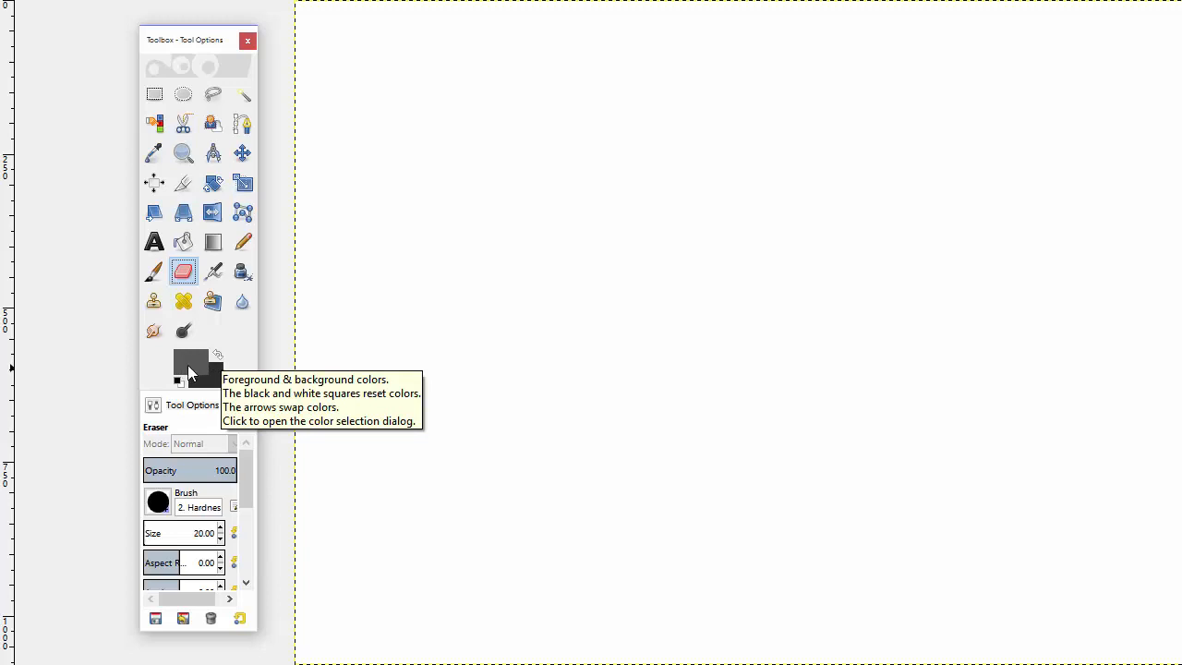
- Set the foreground colour to dark purple 3b0c3a
{"action": "left_click", "coordinate": [189, 372]}
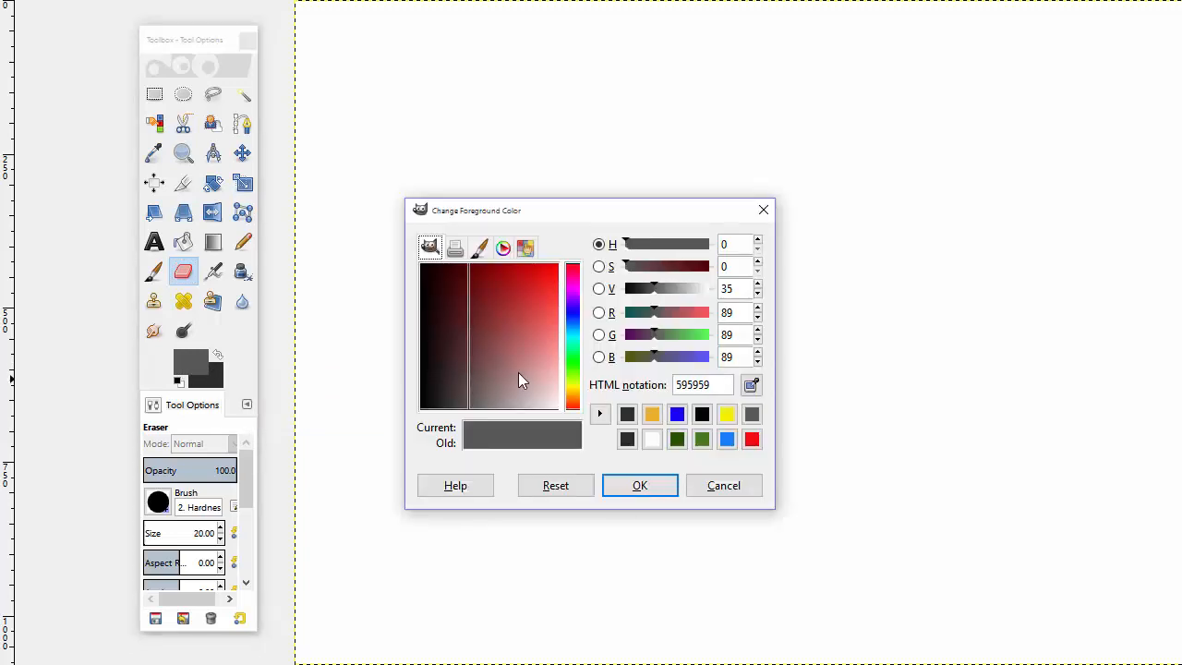
{"action": "left_click", "coordinate": [649, 334]}
{"action": "left_click_drag", "start_coordinate": [649, 334], "coordinate": [638, 334]}
{"action": "left_click_drag", "start_coordinate": [475, 314], "coordinate": [454, 294]}
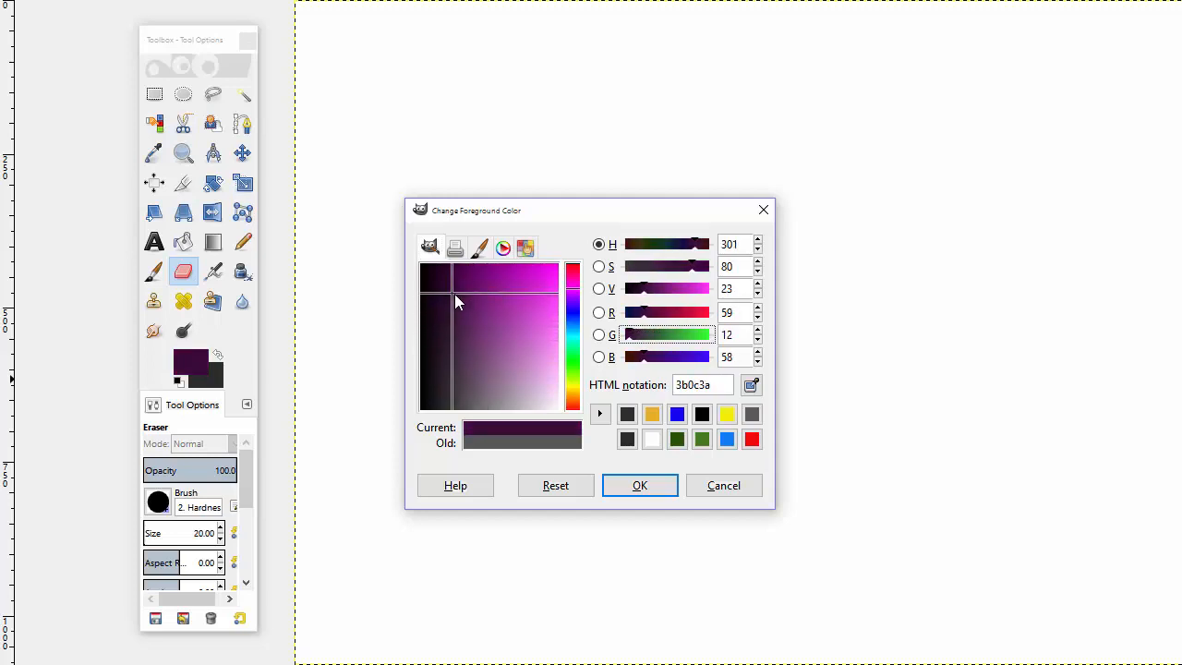
{"action": "left_click", "coordinate": [636, 485]}
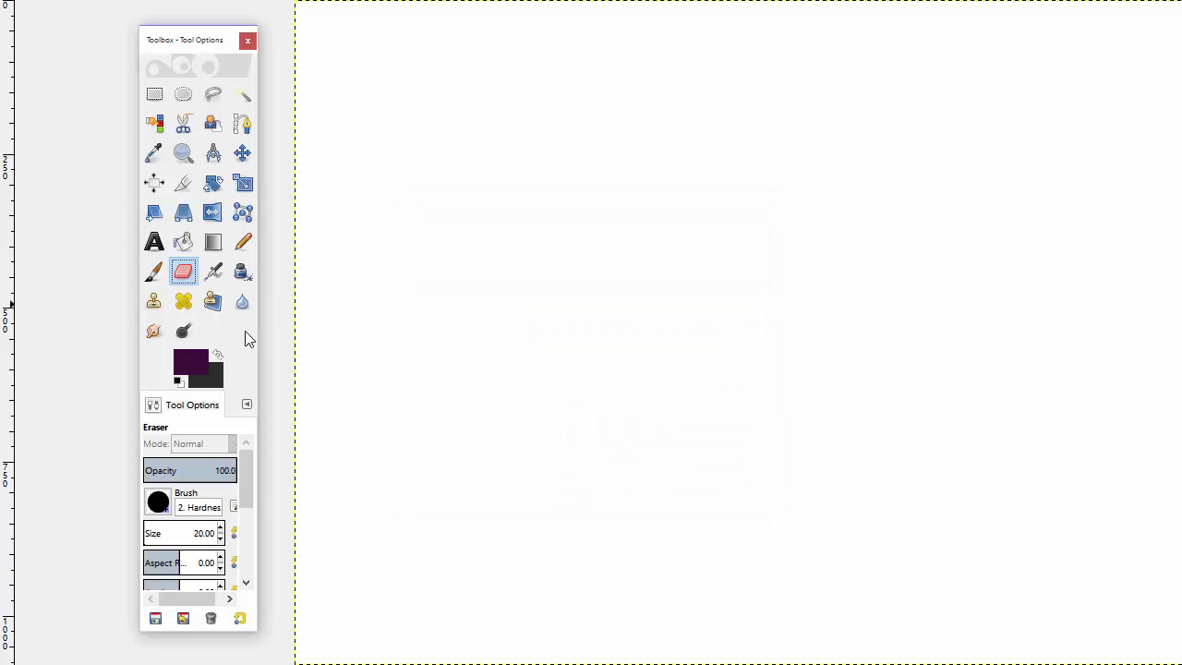
- Fill the Image layer with a linear foreground-to-background gradient running from the canvas's left edge to its right edge
{"action": "left_click", "coordinate": [213, 242]}
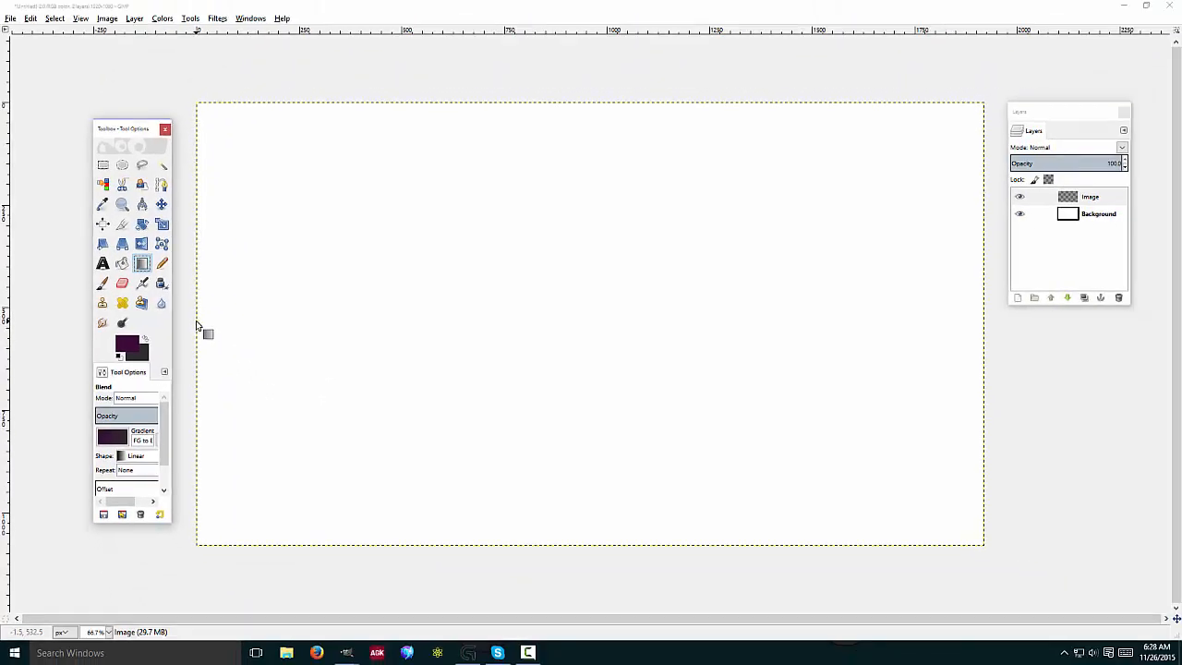
{"action": "left_click_drag", "start_coordinate": [293, 327], "coordinate": [1181, 311]}
{"action": "left_click_drag", "start_coordinate": [812, 310], "coordinate": [1004, 321]}
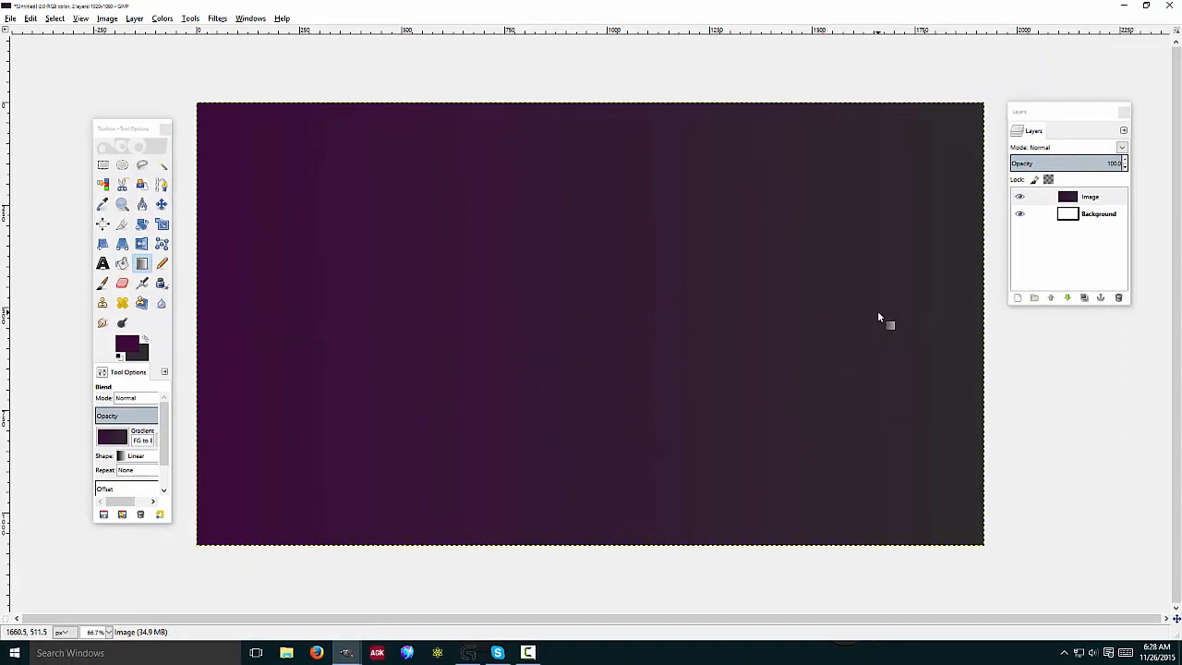
- Change the gradient shape to Radial and fill the Image layer with it, from near the canvas centre outward
{"action": "left_click", "coordinate": [127, 457]}
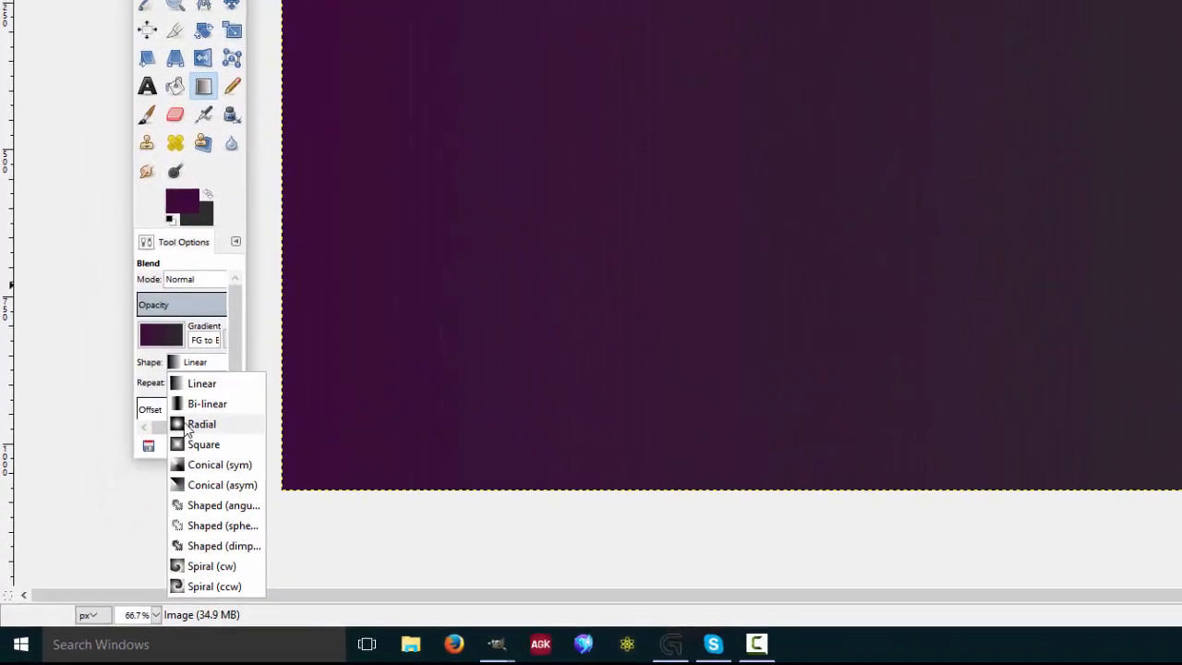
{"action": "left_click", "coordinate": [140, 499]}
{"action": "left_click_drag", "start_coordinate": [670, 85], "coordinate": [1080, 242]}
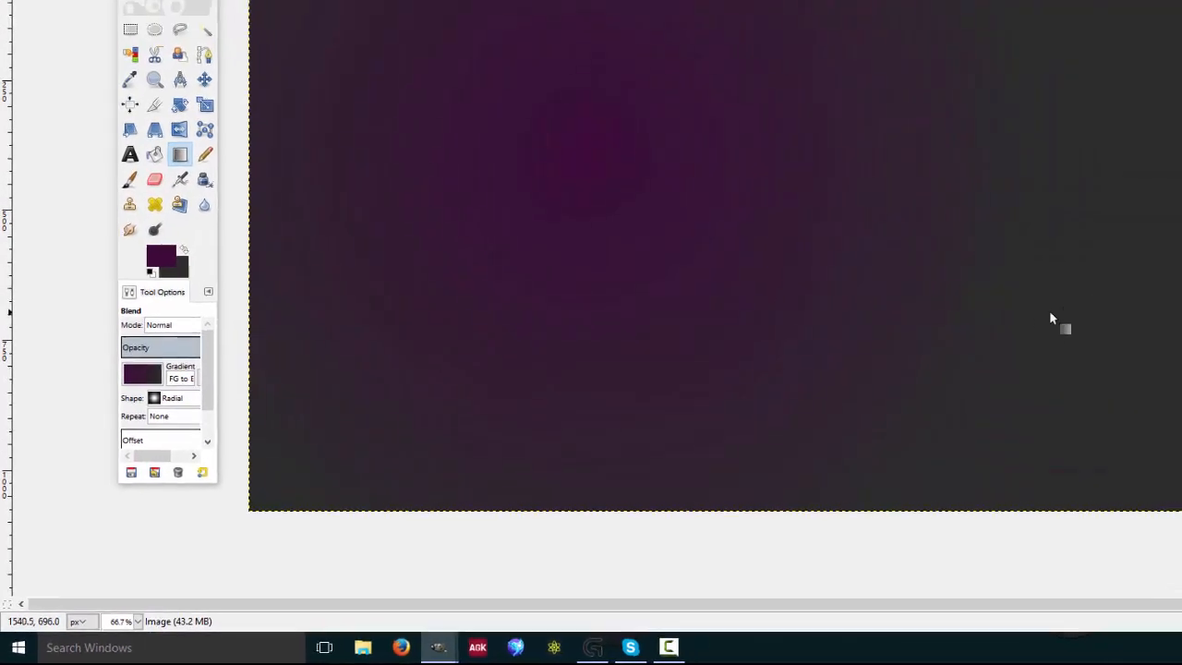
{"action": "left_click_drag", "start_coordinate": [828, 131], "coordinate": [1181, 525]}
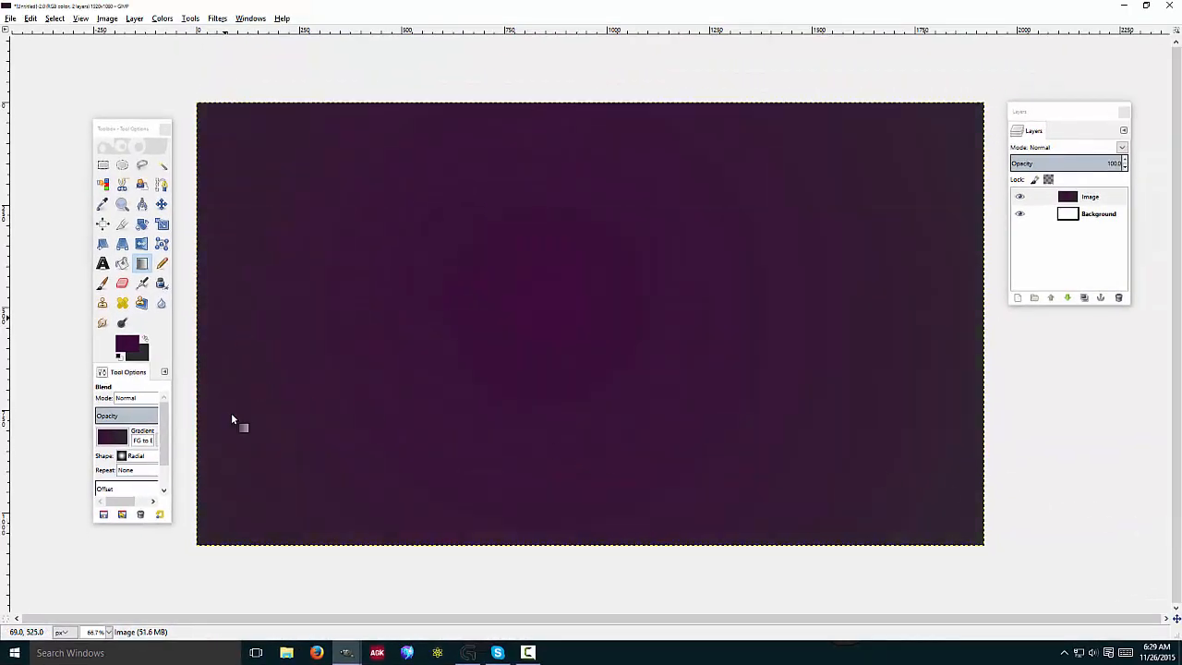
- Set the background colour to near-black 0f0f0f and refill the Image layer with the radial gradient
{"action": "left_click", "coordinate": [140, 353]}
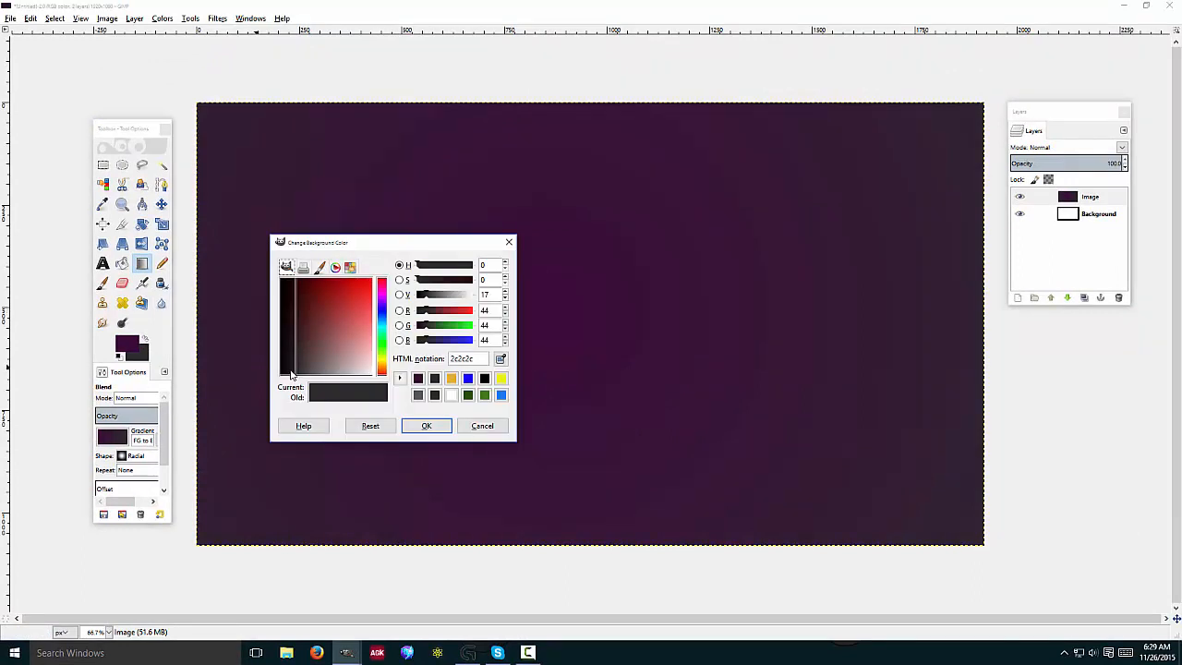
{"action": "left_click_drag", "start_coordinate": [285, 379], "coordinate": [295, 385]}
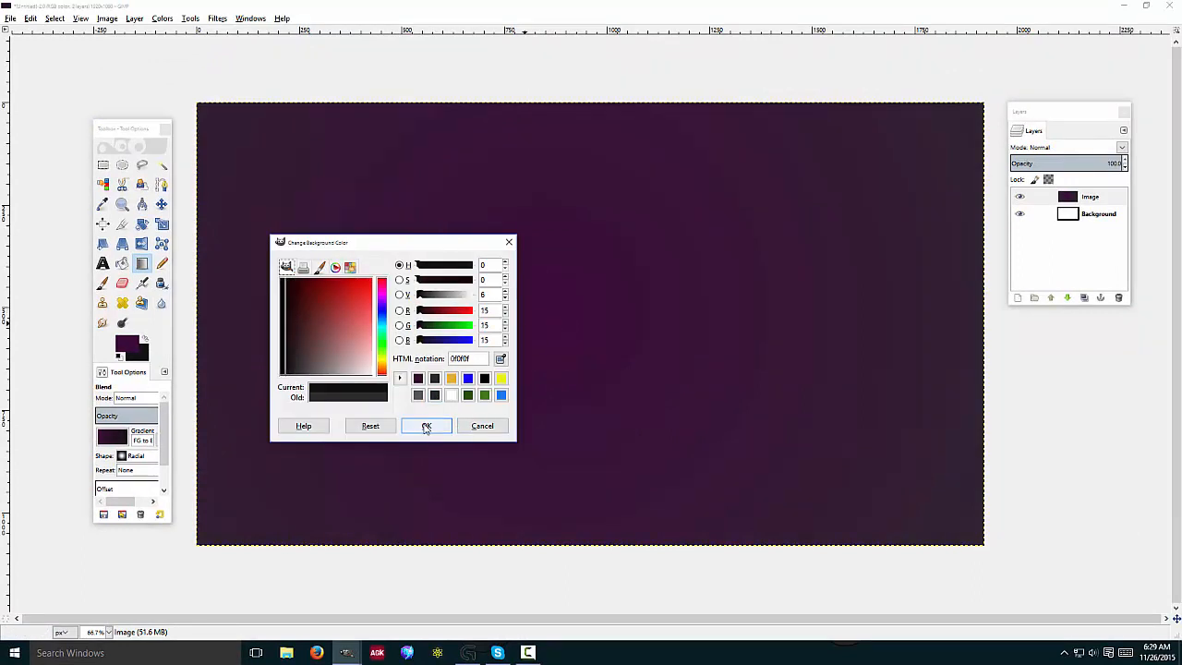
{"action": "left_click", "coordinate": [427, 426]}
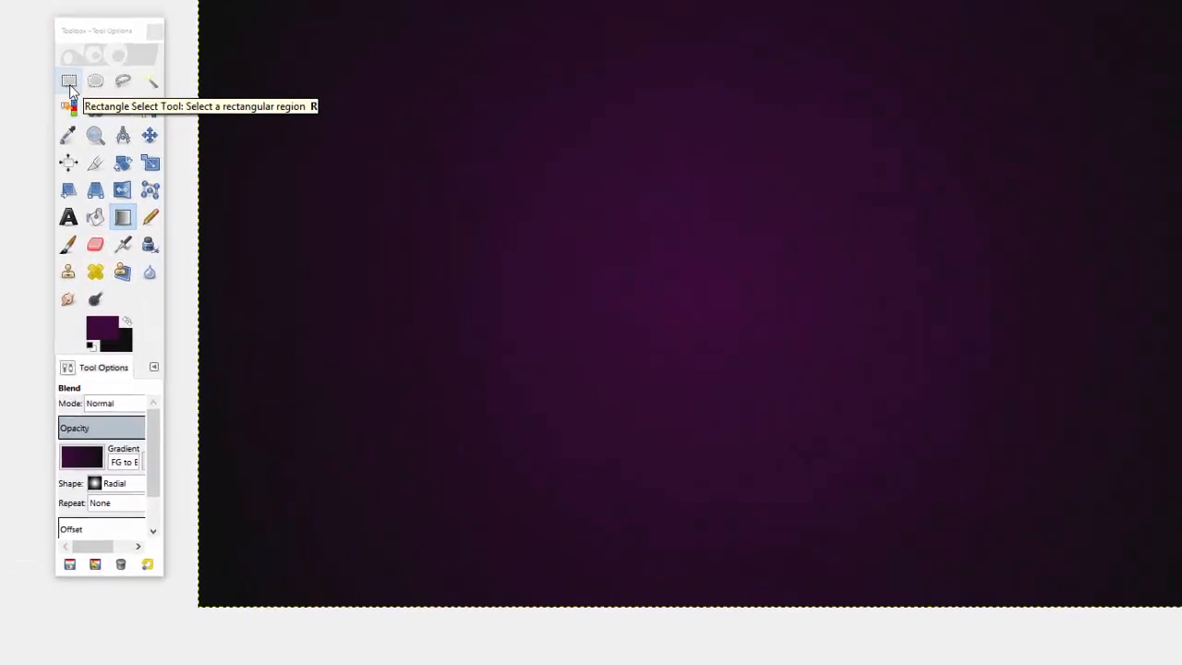
- Draw a rectangular selection of about 1136 × 684 px in the upper-left part of the canvas for the main window
{"action": "left_click", "coordinate": [104, 167]}
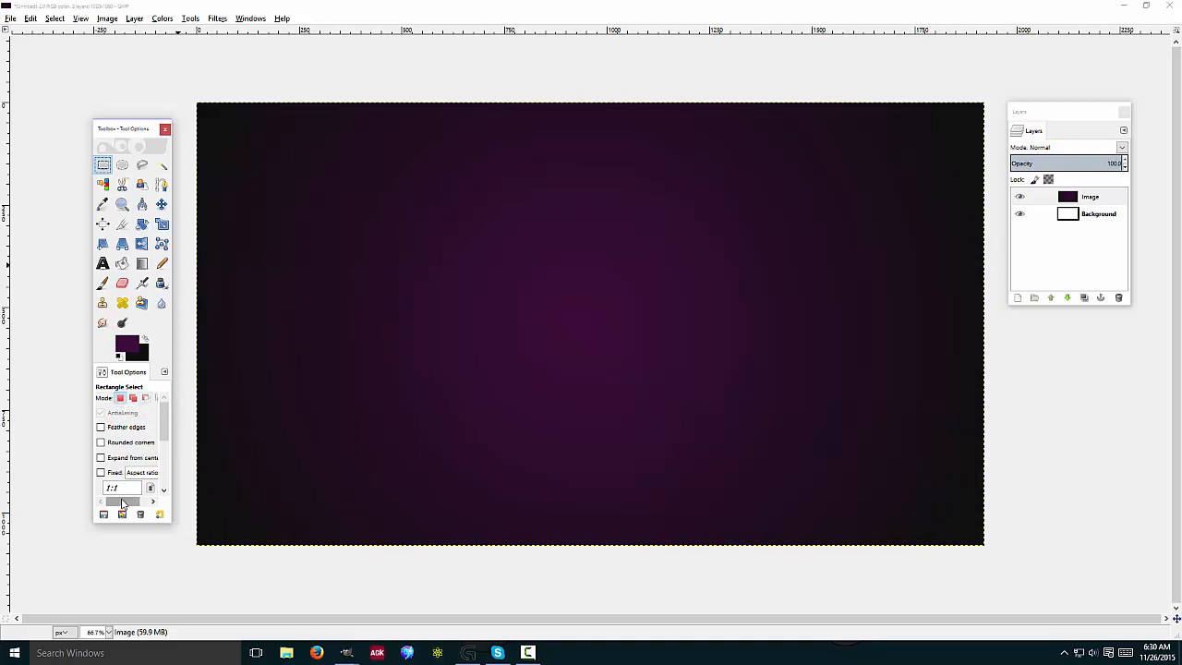
{"action": "left_click_drag", "start_coordinate": [128, 502], "coordinate": [136, 503]}
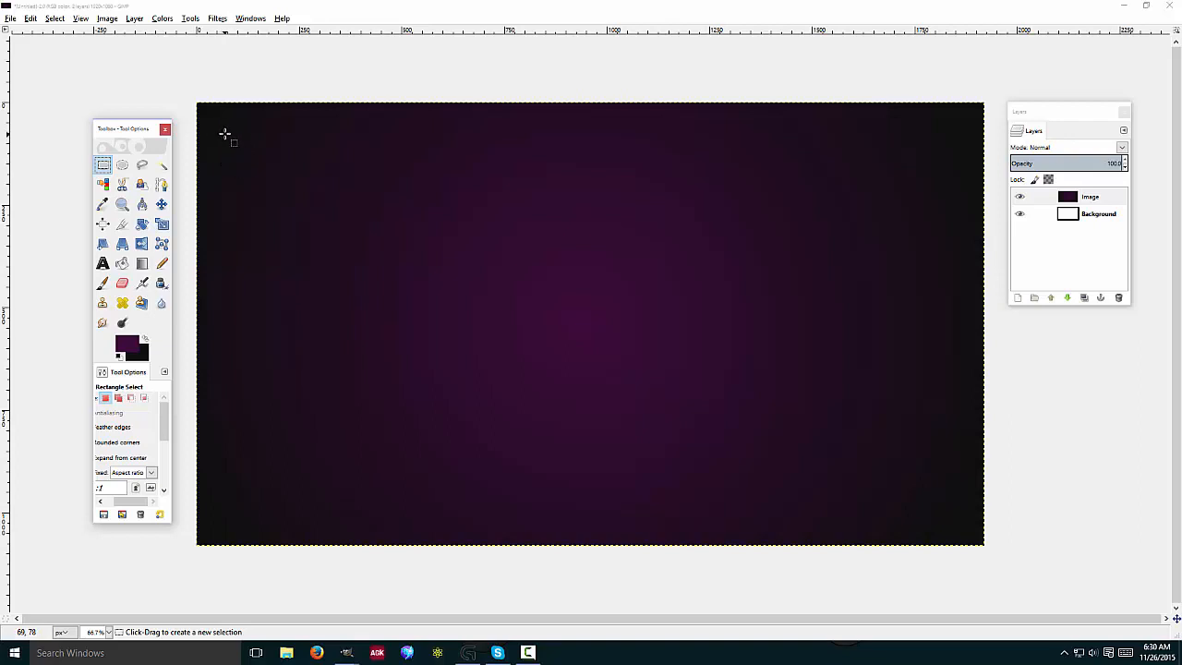
{"action": "left_click_drag", "start_coordinate": [225, 132], "coordinate": [688, 411]}
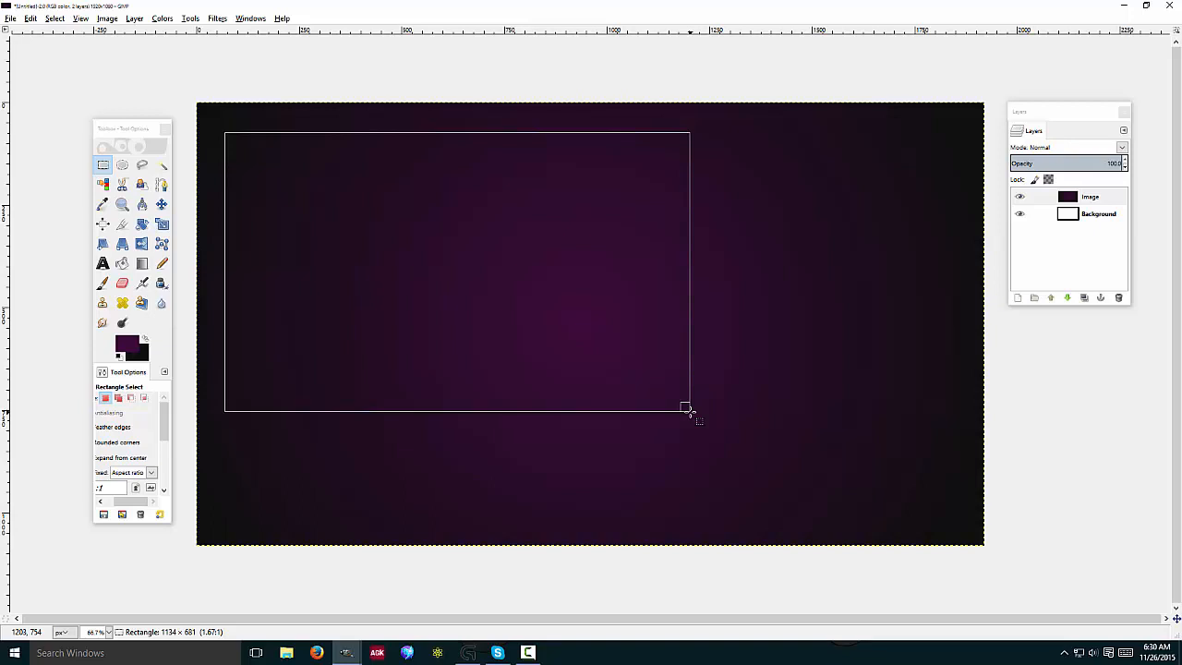
{"action": "left_click_drag", "start_coordinate": [688, 411], "coordinate": [687, 412]}
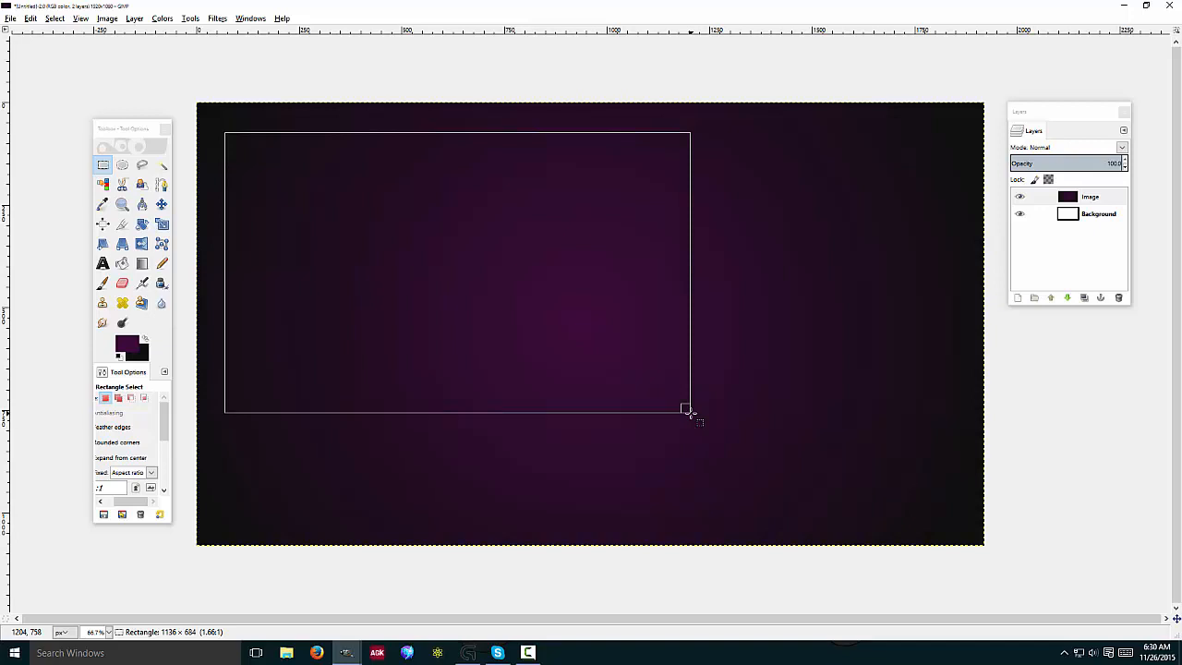
{"action": "left_click_drag", "start_coordinate": [690, 411], "coordinate": [689, 412]}
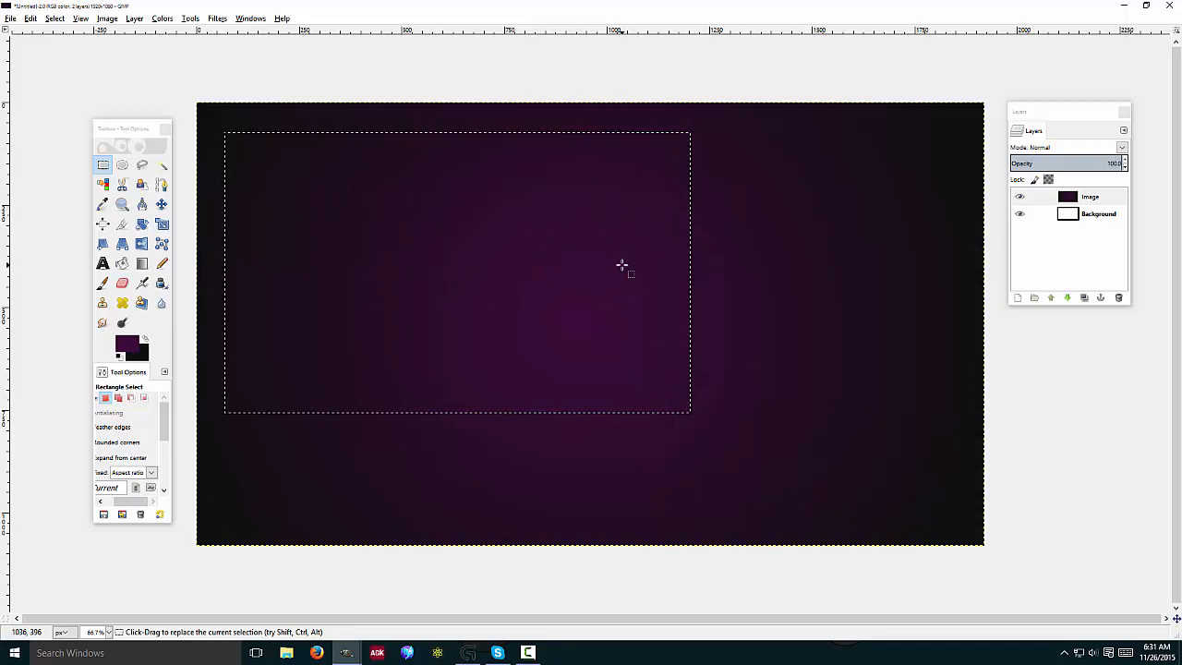
- Erase the Image layer inside the rectangular selection with the Eraser tool, using a greatly enlarged brush
{"action": "left_click", "coordinate": [121, 282]}
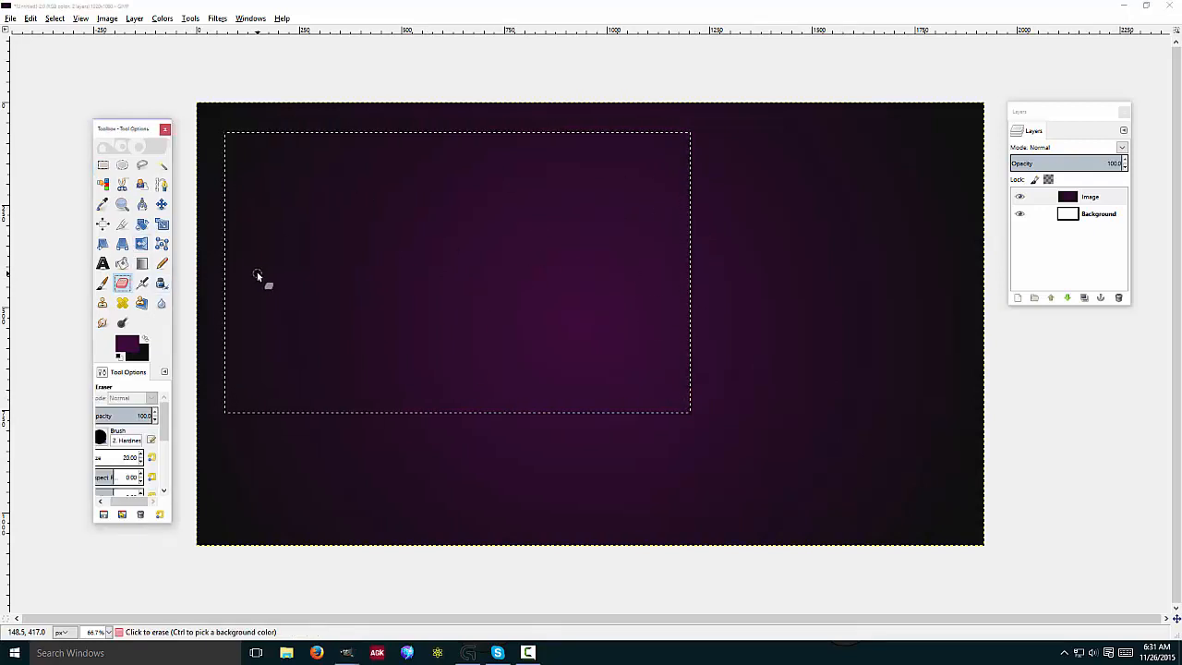
{"action": "key", "text": "bracketright"}
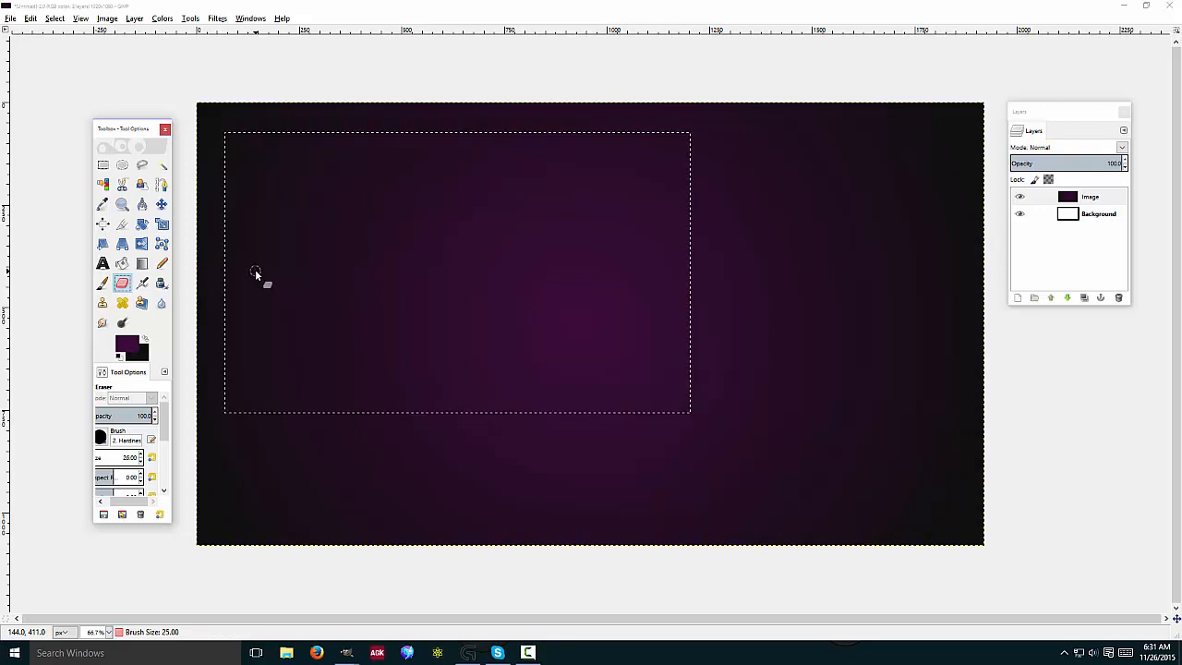
{"action": "key", "text": "bracketright"}
{"action": "key", "text": "bracketright"}
{"action": "key", "text": "bracketright"}
{"action": "key", "text": "bracketright"}
{"action": "key", "text": "bracketright"}
{"action": "key", "text": "bracketright"}
{"action": "key", "text": "bracketright"}
{"action": "key", "text": "bracketright"}
{"action": "key", "text": "bracketright"}
{"action": "key", "text": "bracketright"}
{"action": "key", "text": "bracketright"}
{"action": "key", "text": "bracketright"}
{"action": "key", "text": "bracketright"}
{"action": "key", "text": "bracketright"}
{"action": "key", "text": "bracketright"}
{"action": "key", "text": "bracketright"}
{"action": "left_click_drag", "start_coordinate": [128, 500], "coordinate": [120, 500]}
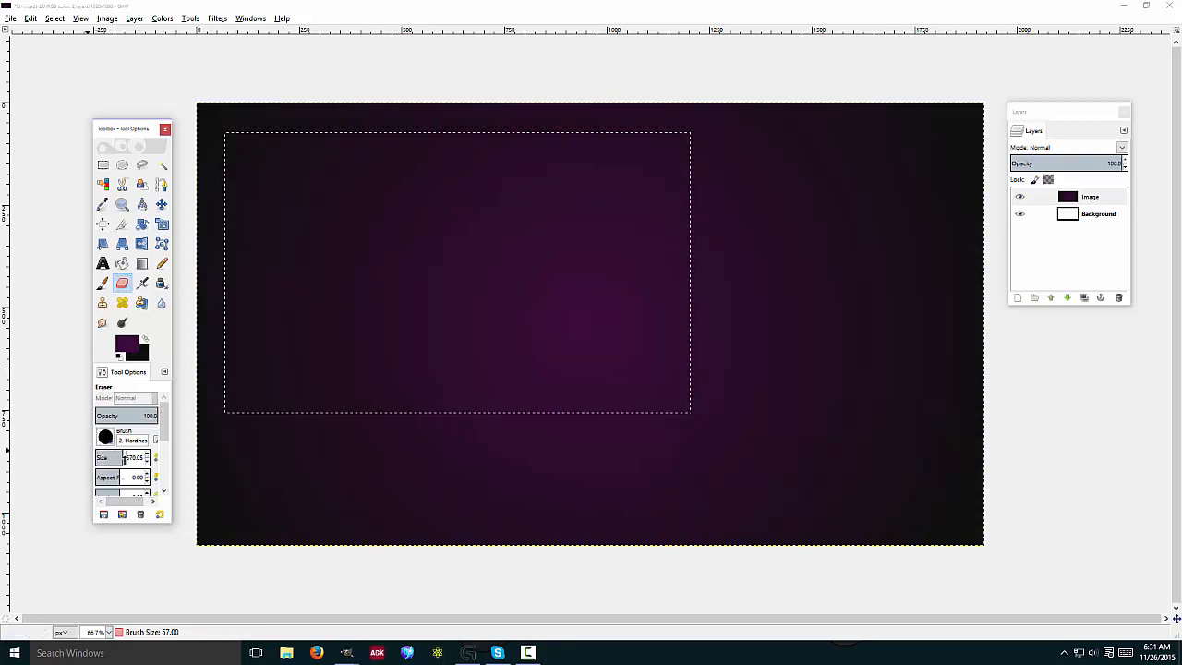
{"action": "left_click", "coordinate": [125, 458]}
{"action": "mouse_move", "coordinate": [441, 250]}
{"action": "left_mouse_down"}
{"action": "mouse_move", "coordinate": [469, 244]}
{"action": "mouse_move", "coordinate": [377, 271]}
{"action": "mouse_move", "coordinate": [321, 226]}
{"action": "mouse_move", "coordinate": [443, 167]}
{"action": "mouse_move", "coordinate": [531, 323]}
{"action": "mouse_move", "coordinate": [383, 359]}
{"action": "mouse_move", "coordinate": [629, 145]}
{"action": "mouse_move", "coordinate": [681, 304]}
{"action": "left_mouse_up"}
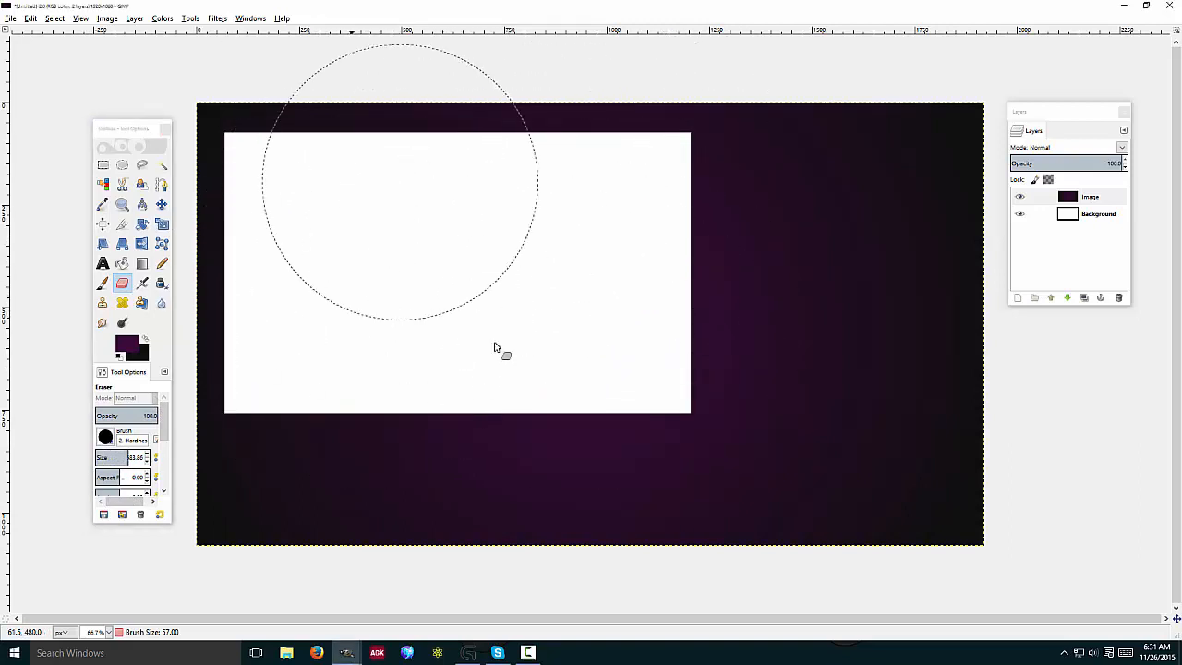
{"action": "left_click_drag", "start_coordinate": [494, 347], "coordinate": [480, 243]}
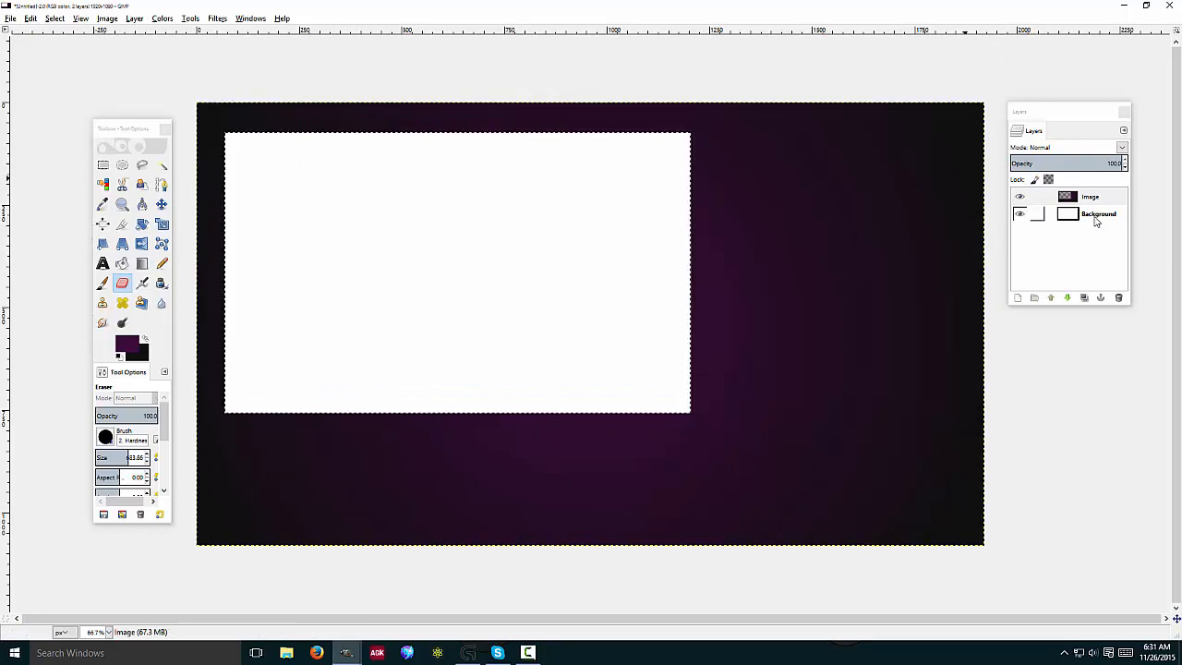
- Try to erase the selected rectangle on the Background layer as well
{"action": "left_click", "coordinate": [1095, 218]}
{"action": "mouse_move", "coordinate": [499, 251]}
{"action": "left_mouse_down"}
{"action": "mouse_move", "coordinate": [392, 250]}
{"action": "mouse_move", "coordinate": [418, 246]}
{"action": "mouse_move", "coordinate": [300, 236]}
{"action": "mouse_move", "coordinate": [285, 220]}
{"action": "mouse_move", "coordinate": [273, 312]}
{"action": "mouse_move", "coordinate": [572, 360]}
{"action": "left_mouse_up"}
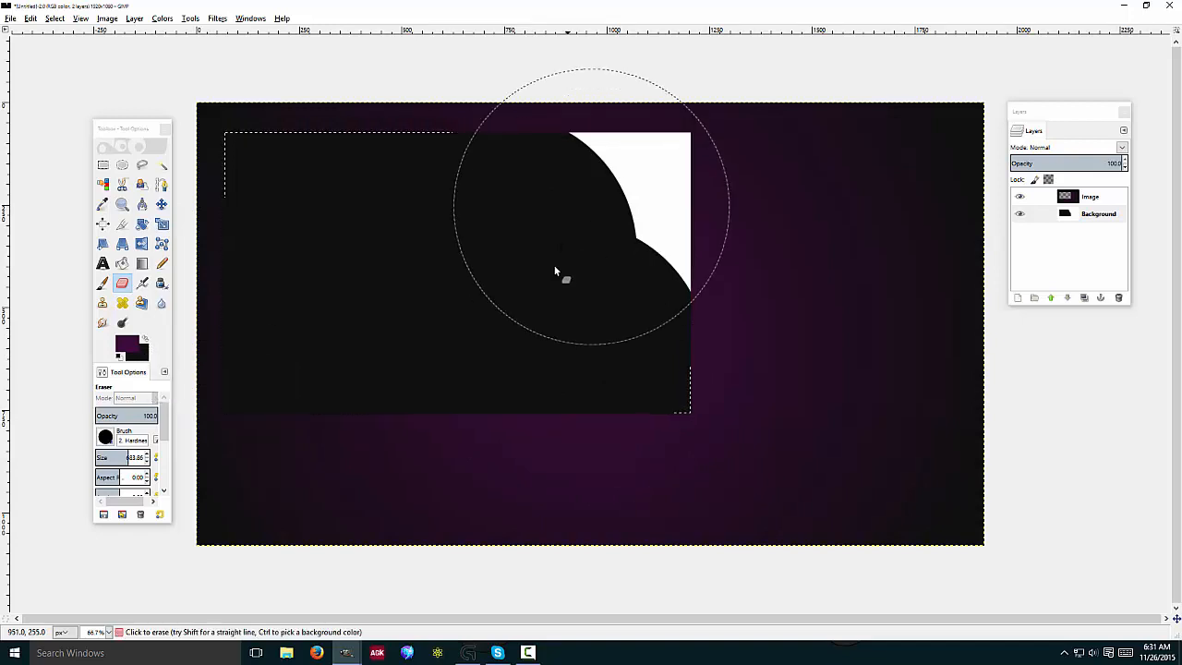
{"action": "mouse_move", "coordinate": [562, 271]}
{"action": "left_mouse_down"}
{"action": "mouse_move", "coordinate": [660, 129]}
{"action": "mouse_move", "coordinate": [651, 174]}
{"action": "left_mouse_up"}
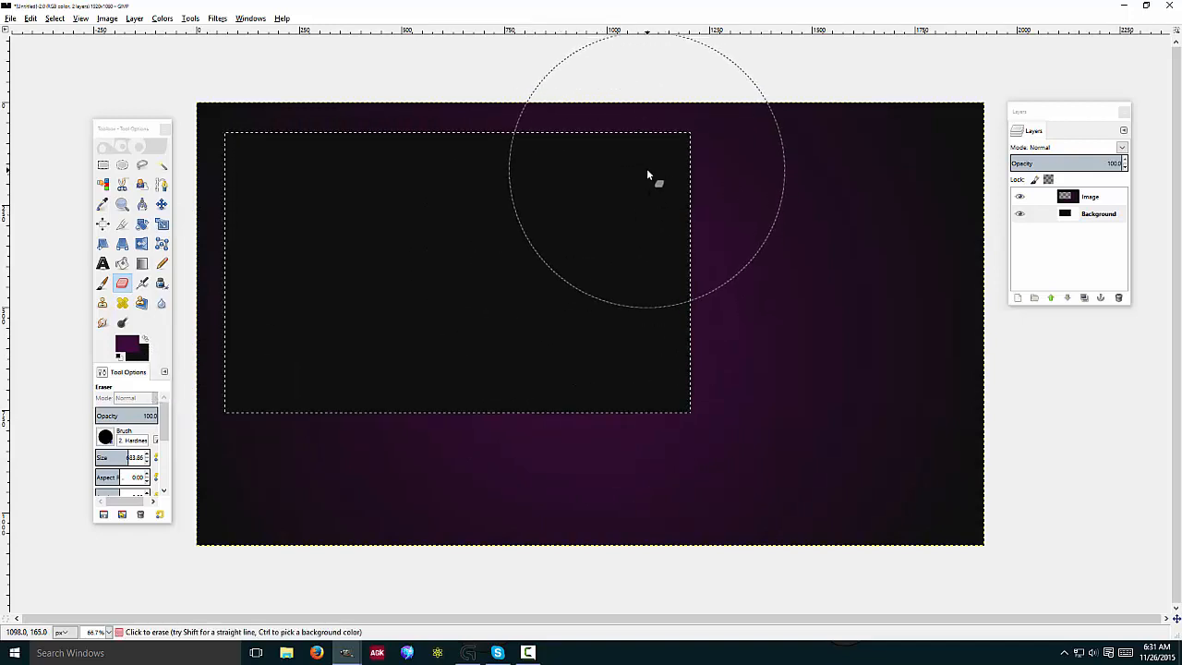
- Add an alpha channel to the Background layer and erase the selected rectangle to transparency
{"action": "left_click", "coordinate": [1074, 215]}
{"action": "right_click", "coordinate": [1074, 219]}
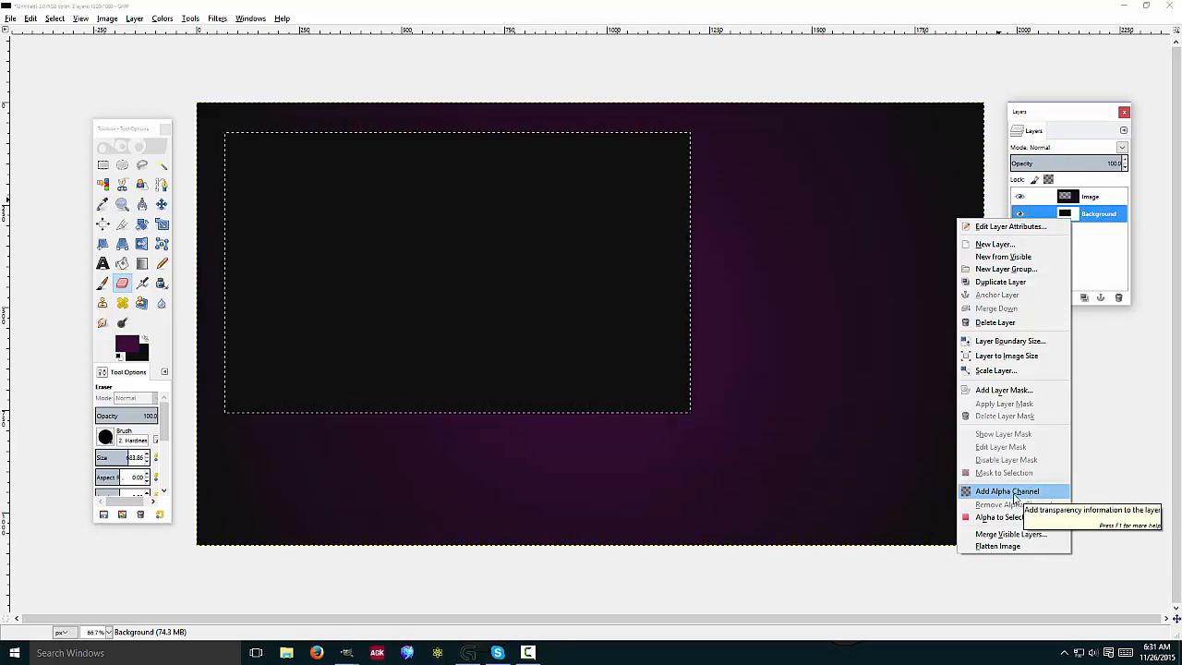
{"action": "left_click", "coordinate": [1015, 495]}
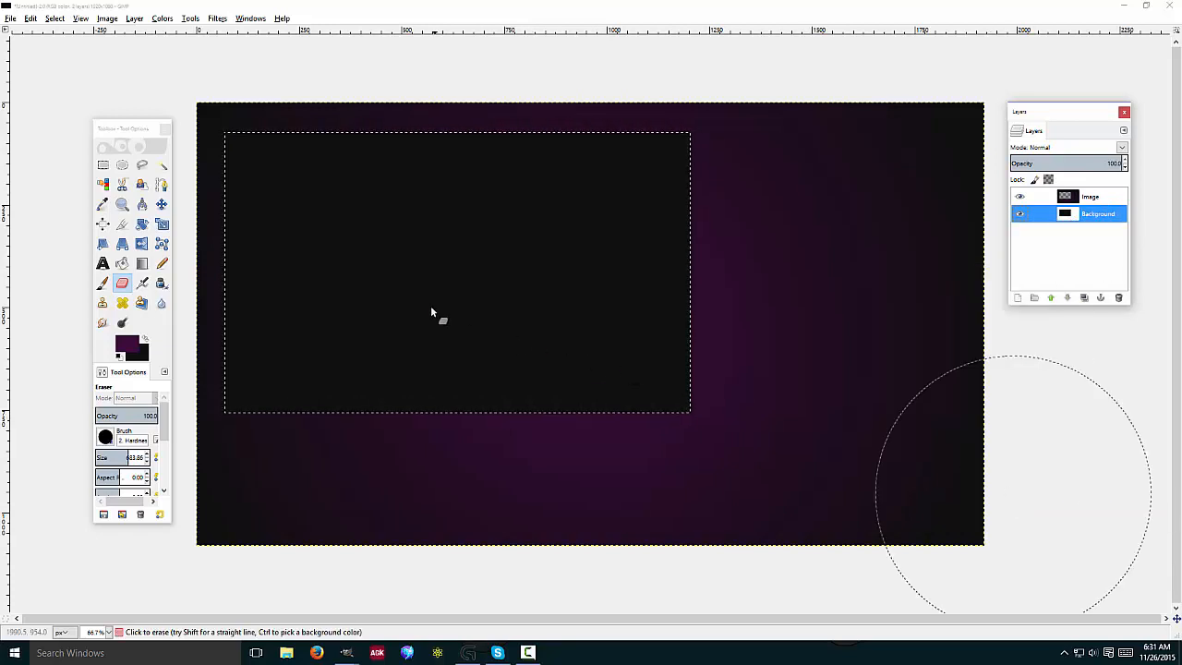
{"action": "mouse_move", "coordinate": [431, 312]}
{"action": "left_mouse_down"}
{"action": "mouse_move", "coordinate": [396, 290]}
{"action": "mouse_move", "coordinate": [485, 270]}
{"action": "mouse_move", "coordinate": [373, 202]}
{"action": "mouse_move", "coordinate": [278, 258]}
{"action": "mouse_move", "coordinate": [329, 339]}
{"action": "mouse_move", "coordinate": [494, 239]}
{"action": "mouse_move", "coordinate": [321, 202]}
{"action": "mouse_move", "coordinate": [543, 384]}
{"action": "mouse_move", "coordinate": [623, 126]}
{"action": "mouse_move", "coordinate": [551, 412]}
{"action": "mouse_move", "coordinate": [693, 375]}
{"action": "left_mouse_up"}
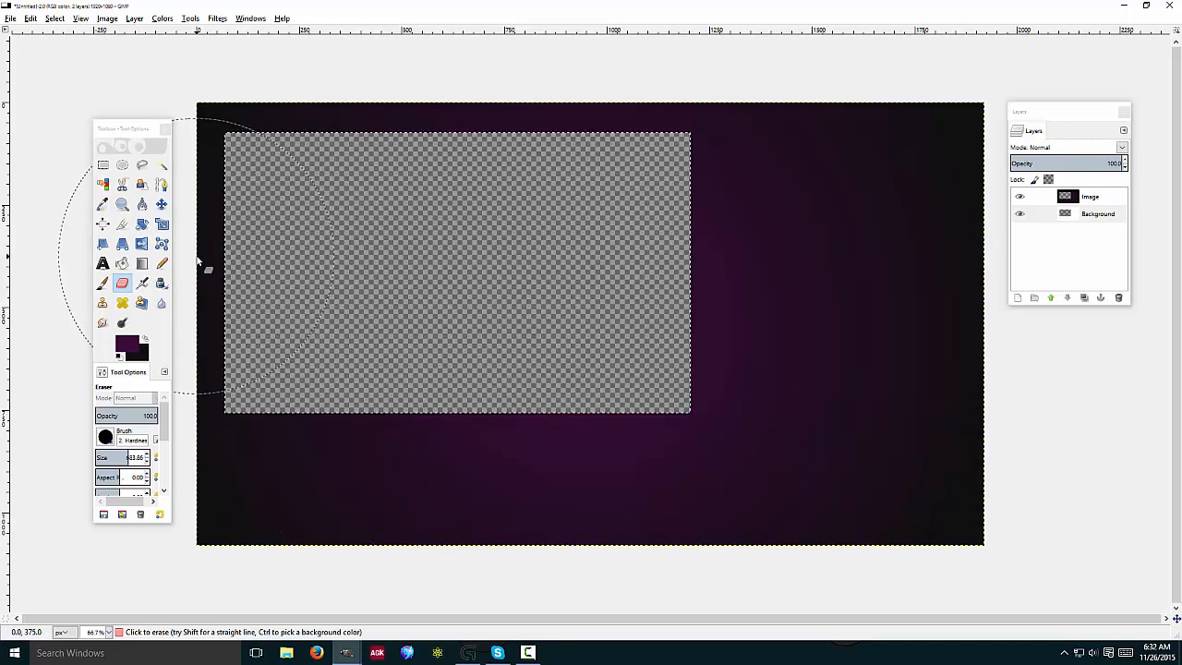
- Draw a smaller rectangular selection to the right of the transparent area, starting at about 1329, 78 px
{"action": "left_click", "coordinate": [103, 164]}
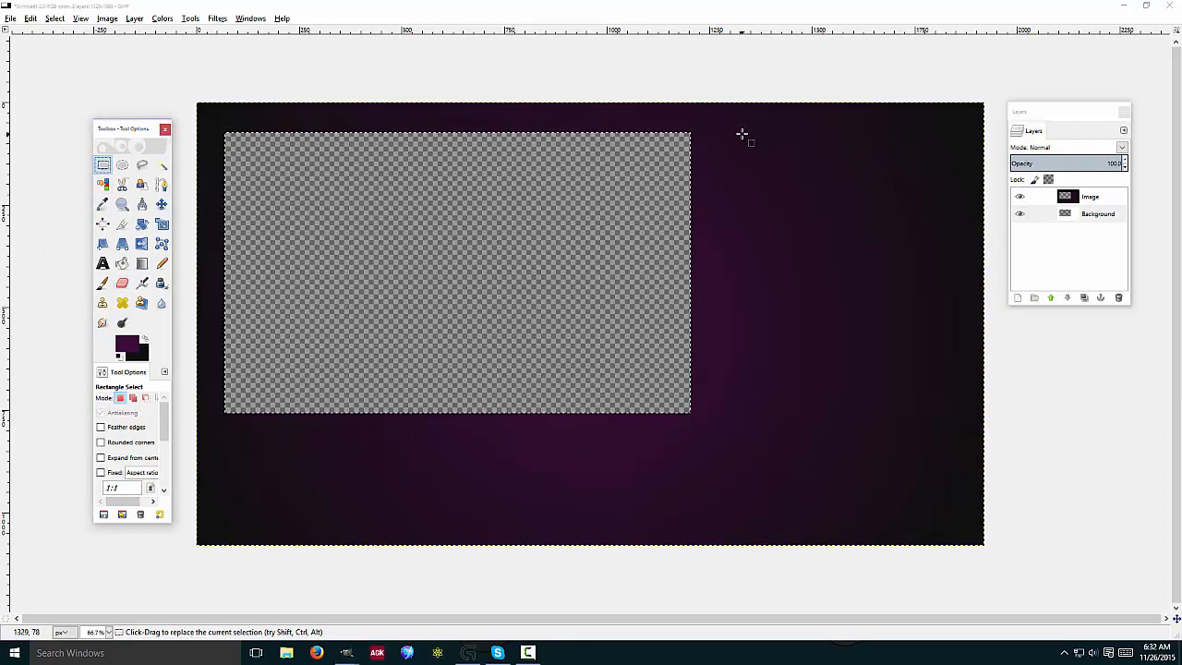
{"action": "left_click_drag", "start_coordinate": [741, 134], "coordinate": [907, 220]}
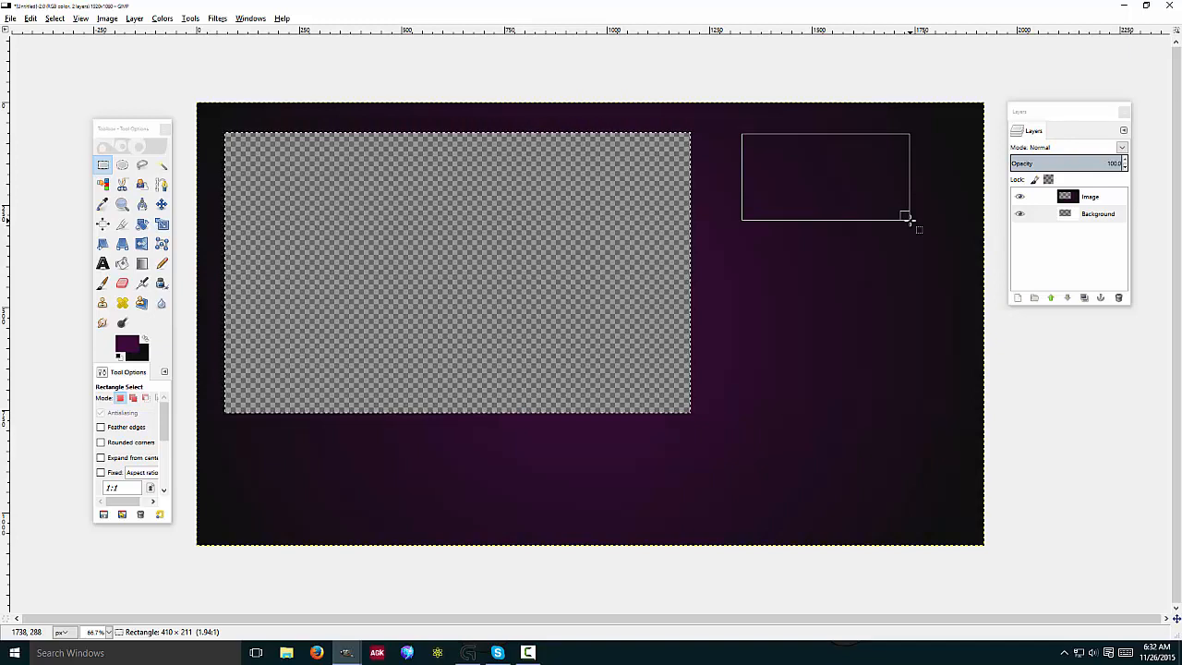
{"action": "left_click_drag", "start_coordinate": [911, 220], "coordinate": [949, 295]}
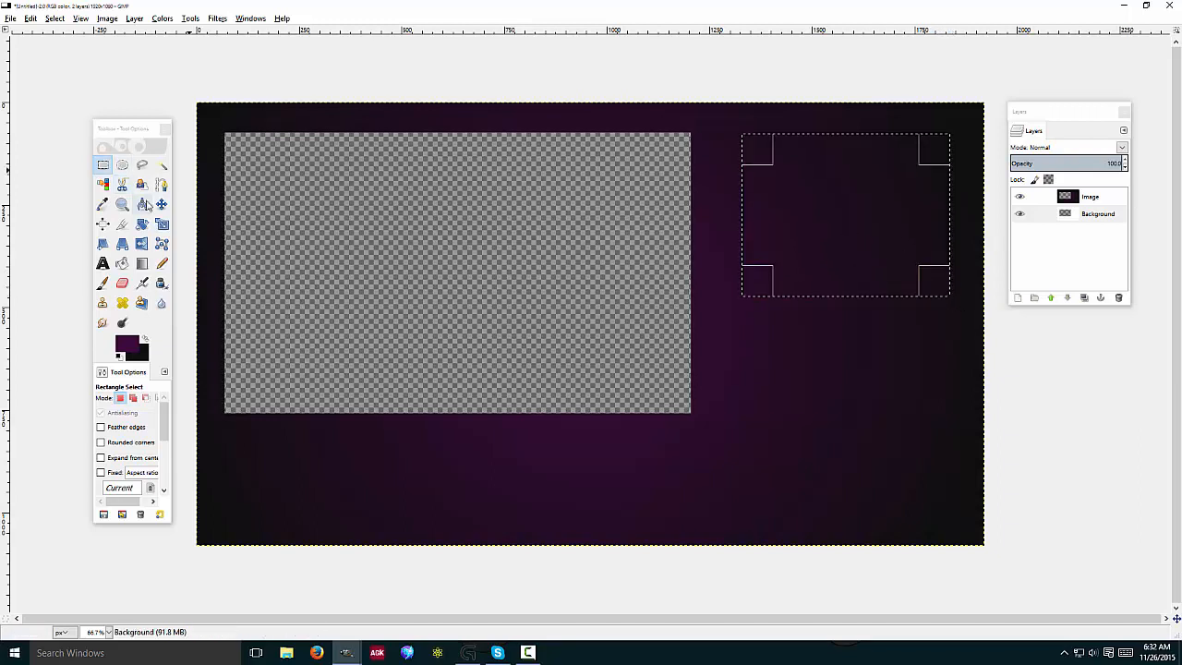
{"action": "key", "text": "m"}
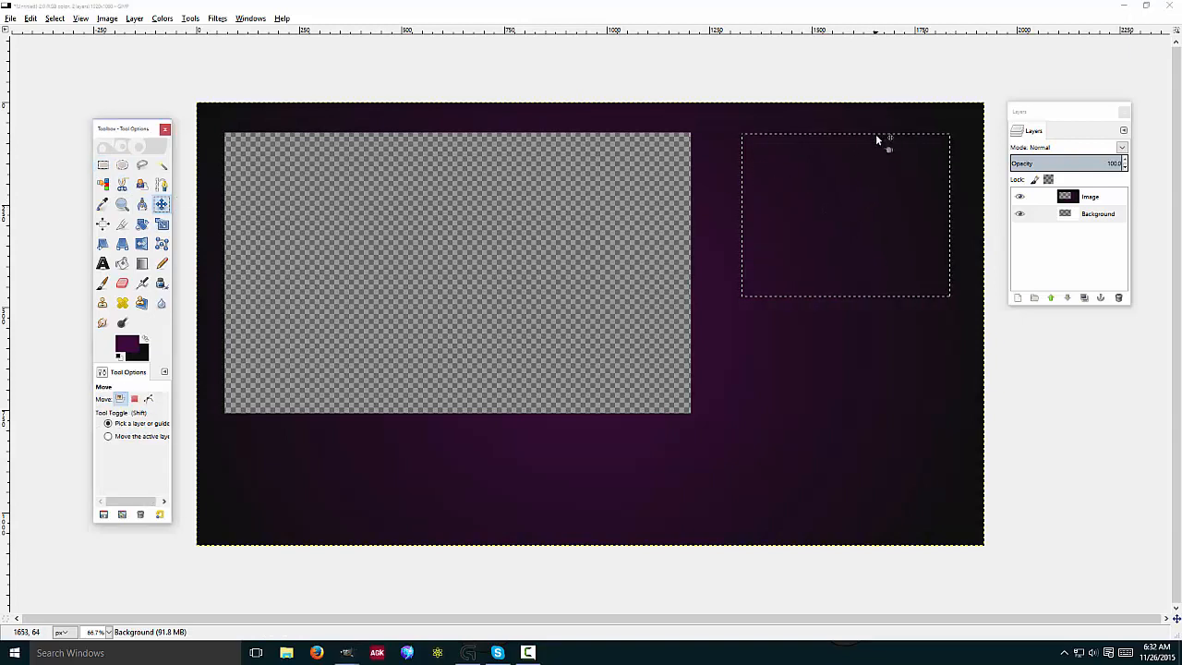
{"action": "left_click_drag", "start_coordinate": [883, 172], "coordinate": [837, 176]}
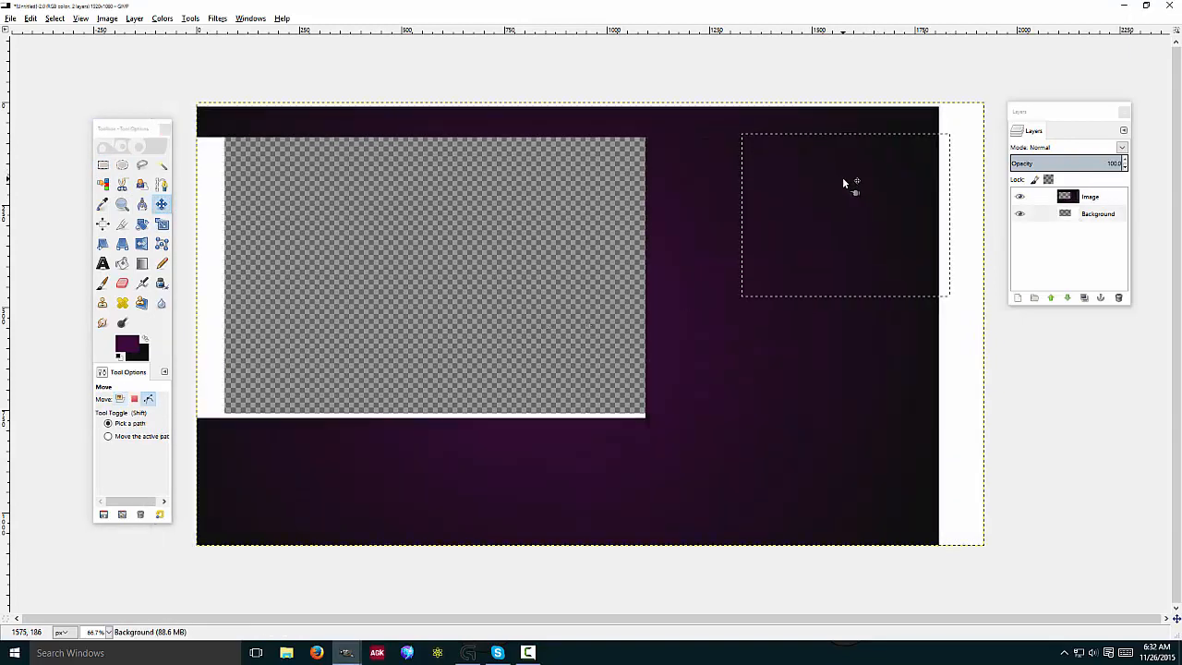
{"action": "key", "text": "ctrl+x"}
{"action": "key", "text": "ctrl+z"}
{"action": "key", "text": "ctrl+z"}
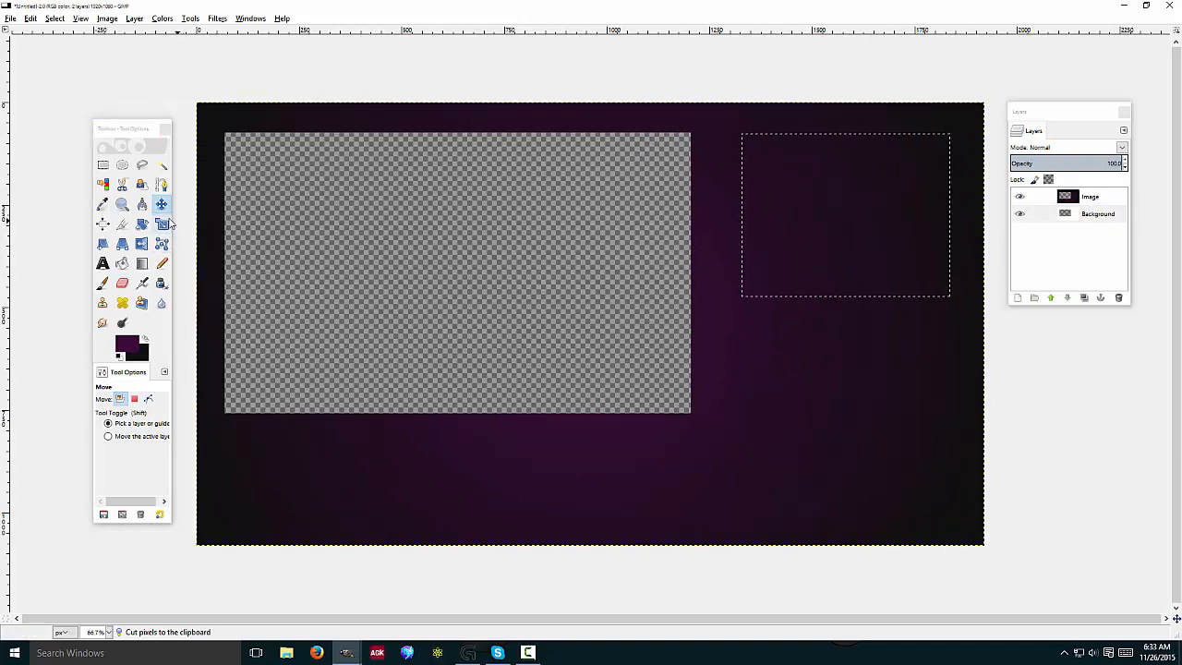
- Erase the Background layer inside the smaller rectangular selection with the Eraser tool
{"action": "left_click", "coordinate": [122, 282]}
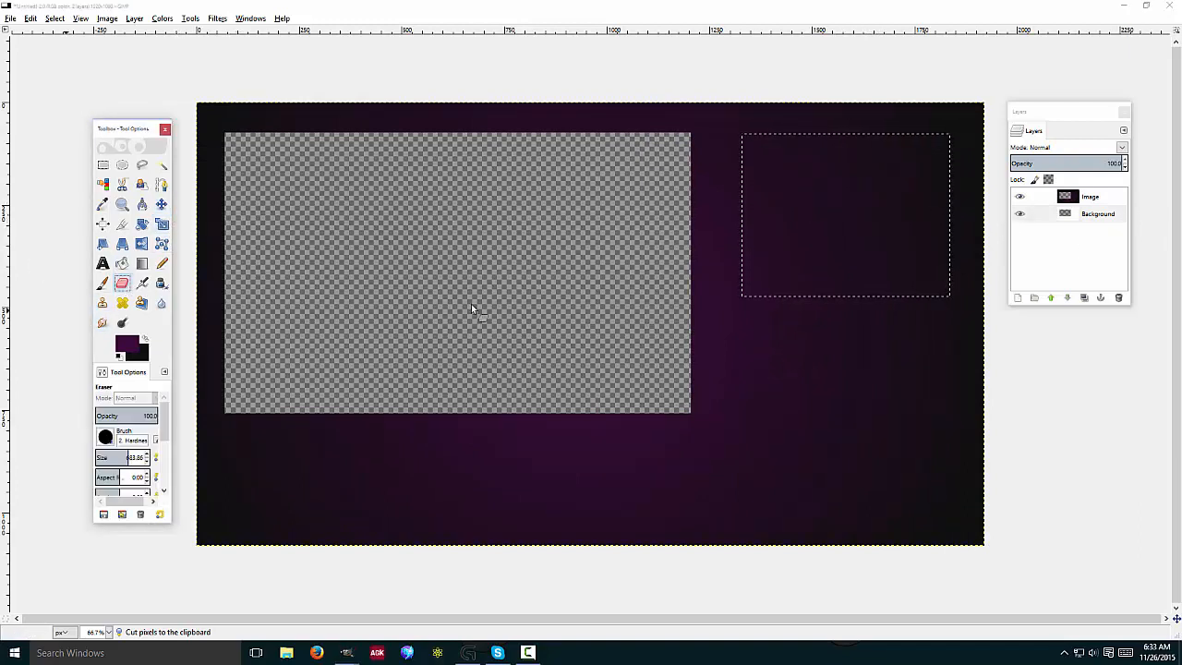
{"action": "key", "text": "ctrl+shift+a"}
{"action": "key", "text": "ctrl+z"}
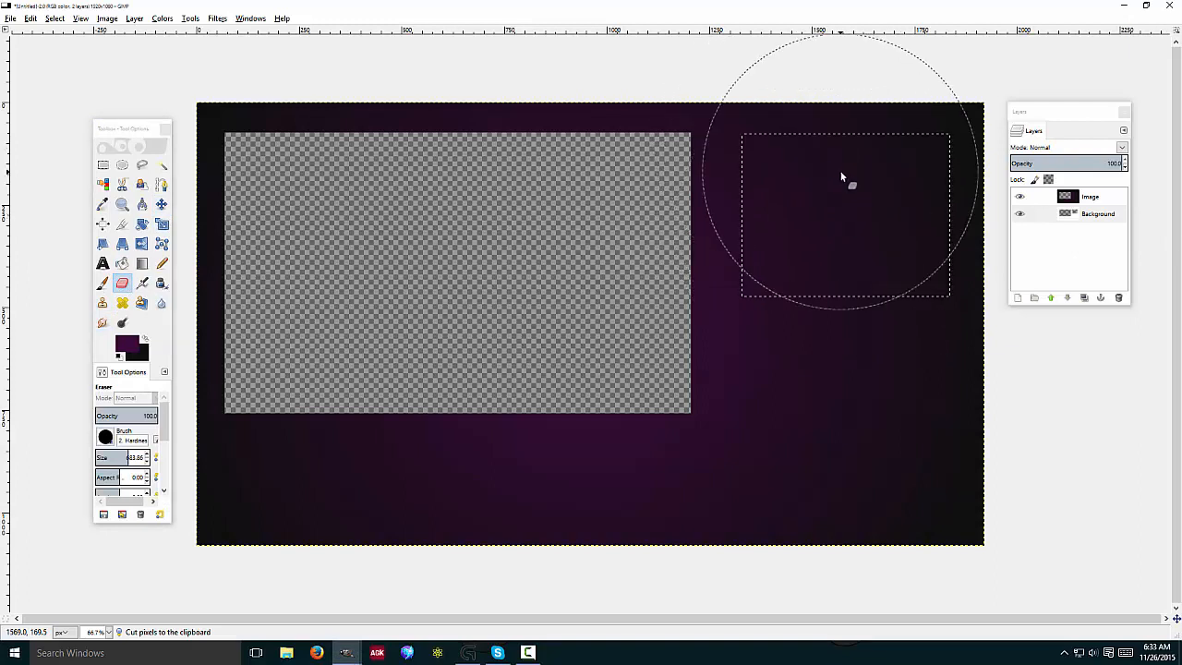
{"action": "left_click", "coordinate": [1074, 217]}
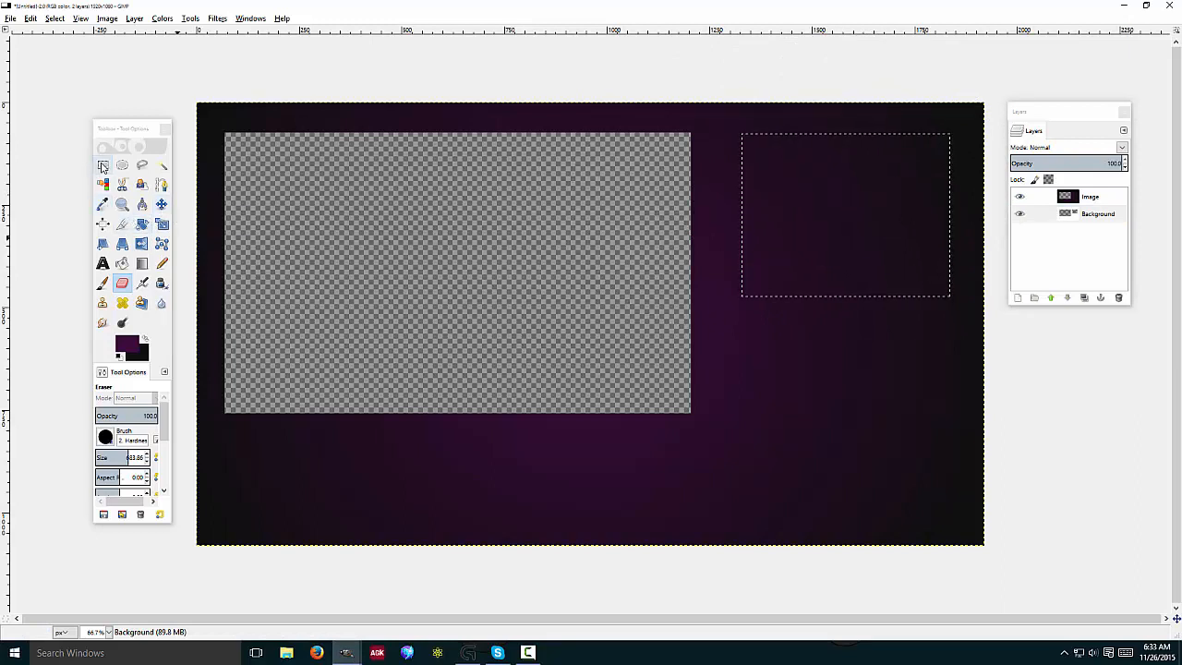
- Redraw the smaller rectangular selection over the same area, from about 1328, 76 px to its previous lower-right corner
{"action": "left_click", "coordinate": [103, 164]}
{"action": "left_click", "coordinate": [740, 134]}
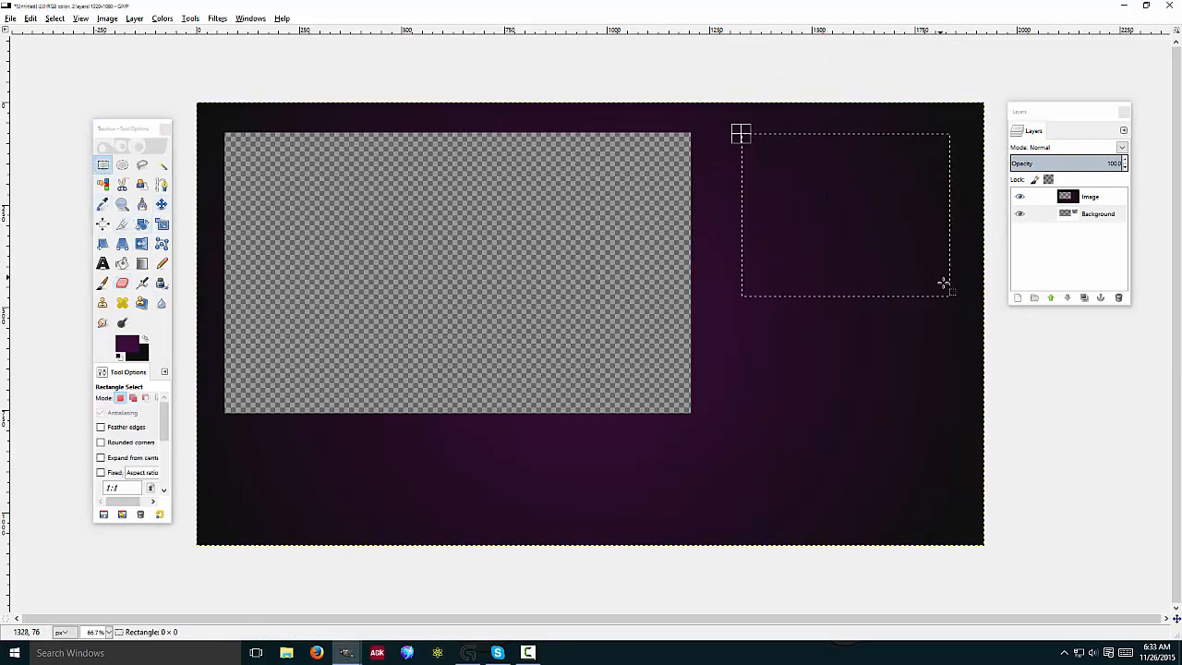
{"action": "left_click_drag", "start_coordinate": [944, 283], "coordinate": [951, 298]}
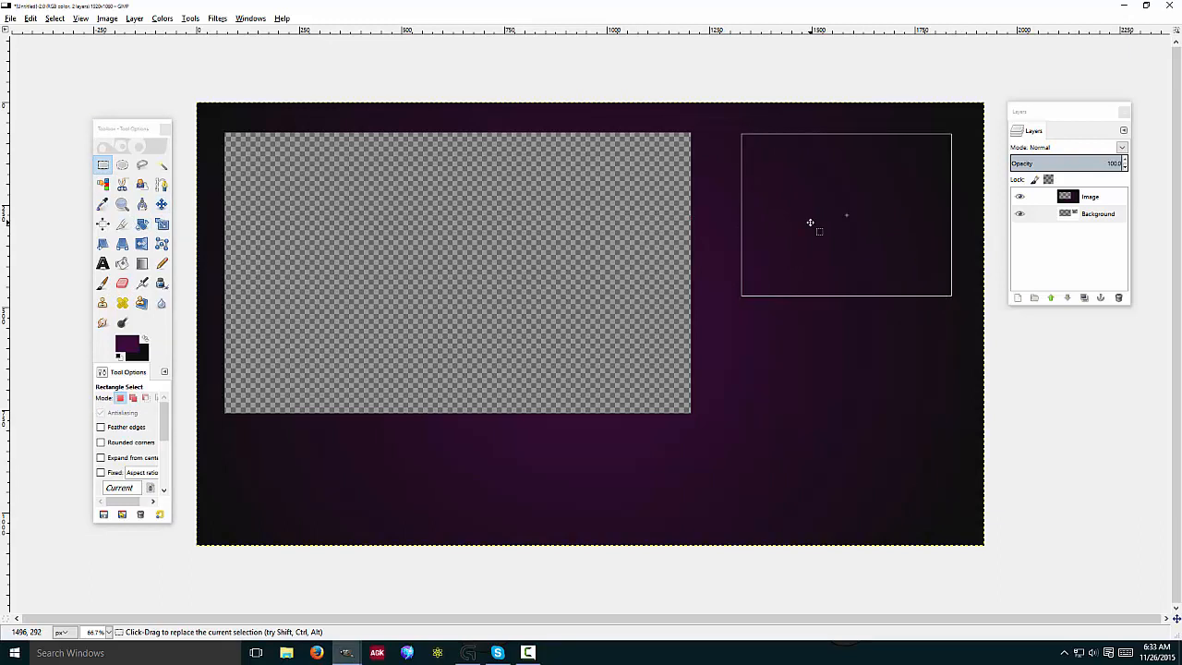
- Clear the Image layer inside the smaller rectangular selection to transparency
{"action": "left_click", "coordinate": [123, 282]}
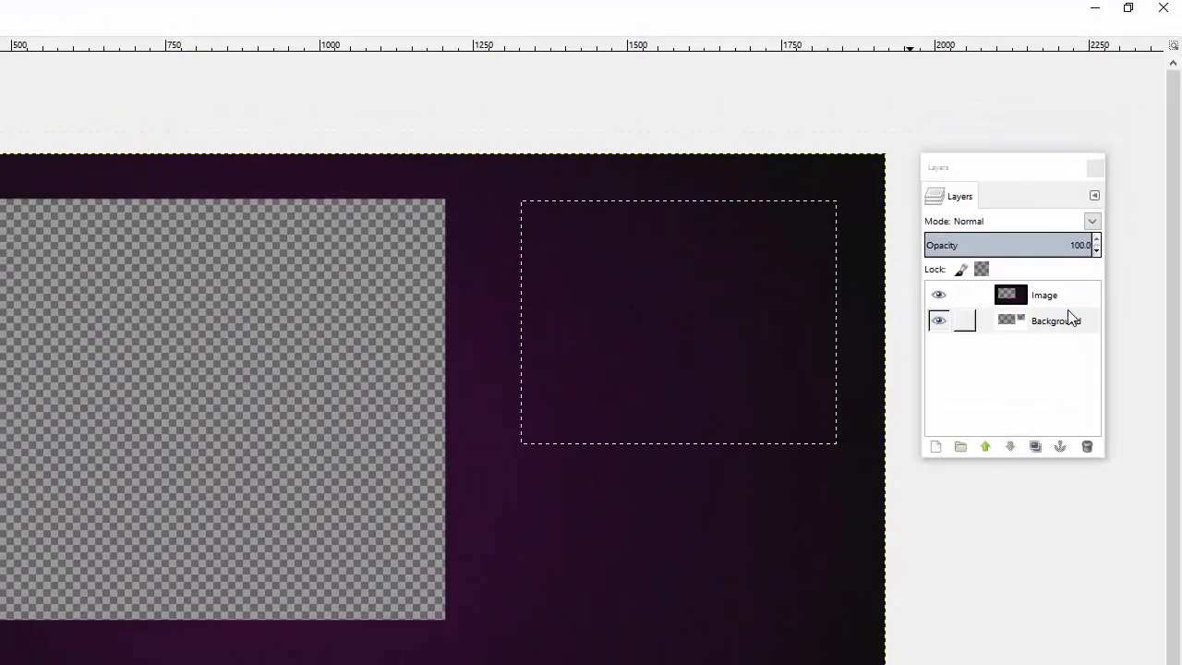
{"action": "left_click", "coordinate": [1105, 213]}
{"action": "left_click", "coordinate": [1052, 297]}
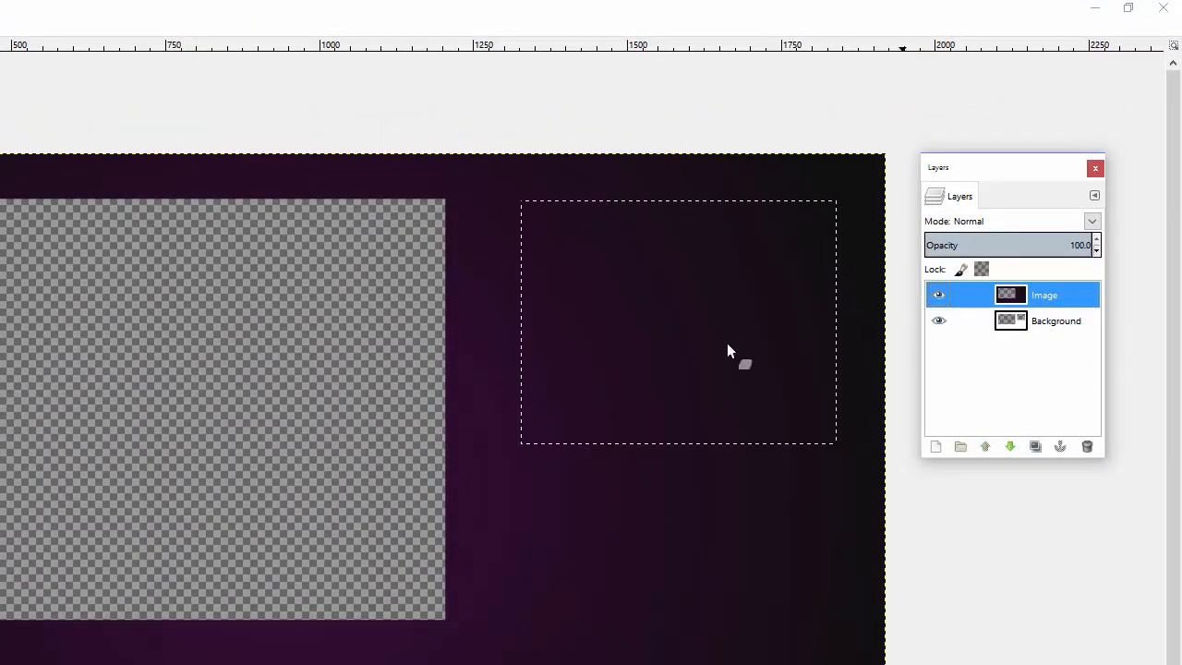
{"action": "key", "text": "Delete"}
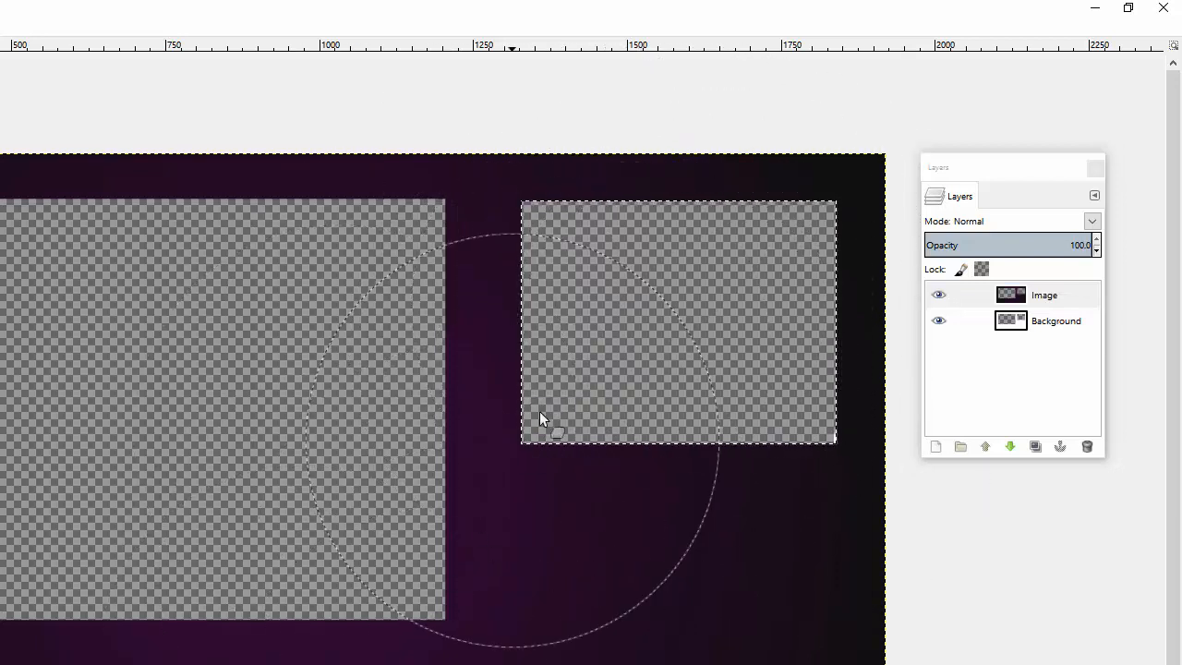
{"action": "left_click", "coordinate": [1057, 319]}
{"action": "key", "text": "ctrl+shift+a"}
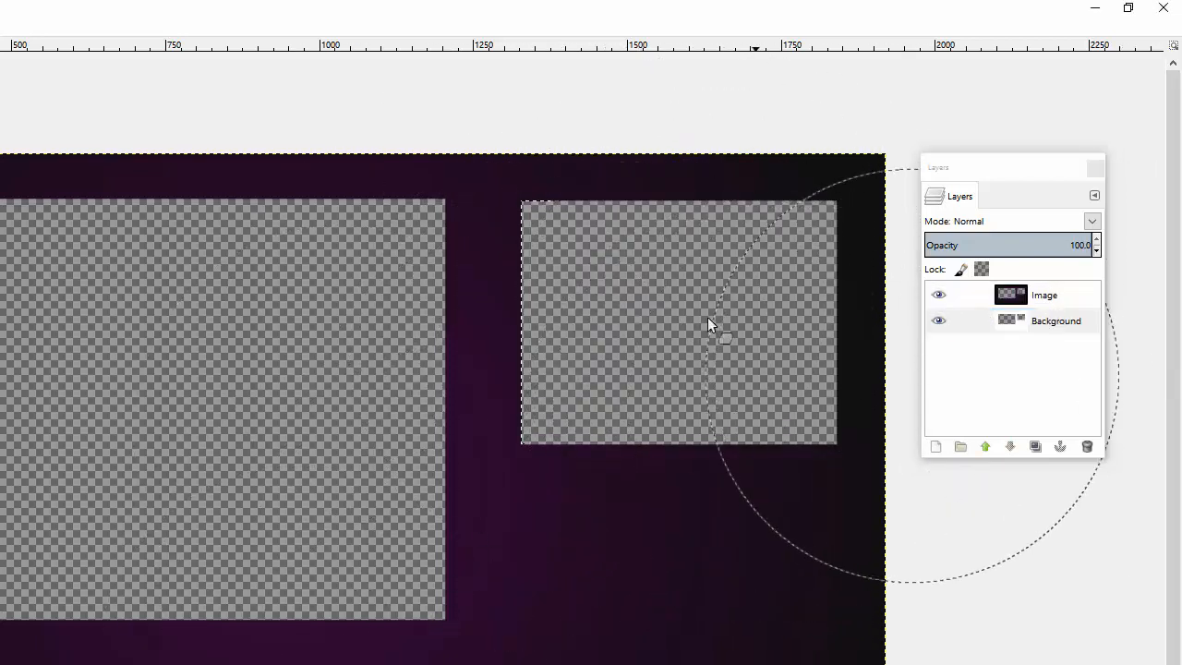
{"action": "key", "text": "ctrl+z"}
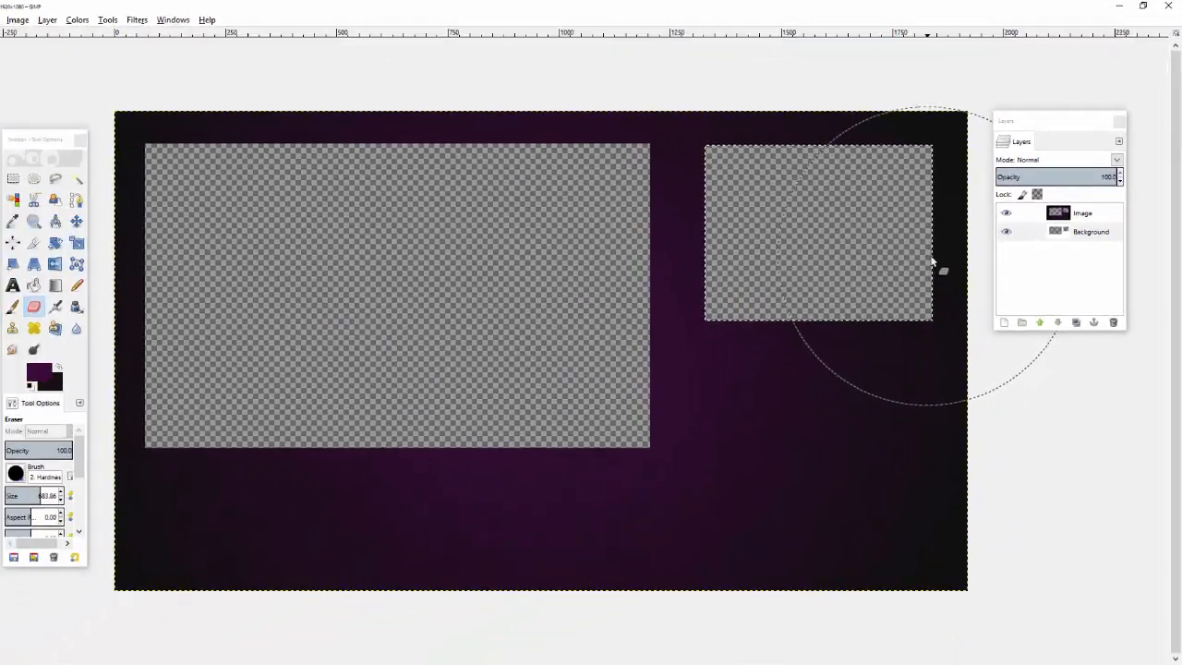
- Draw a wide rectangular selection below the smaller transparent window, starting at about 1310, 534 px
{"action": "key", "text": "u"}
{"action": "key", "text": "m"}
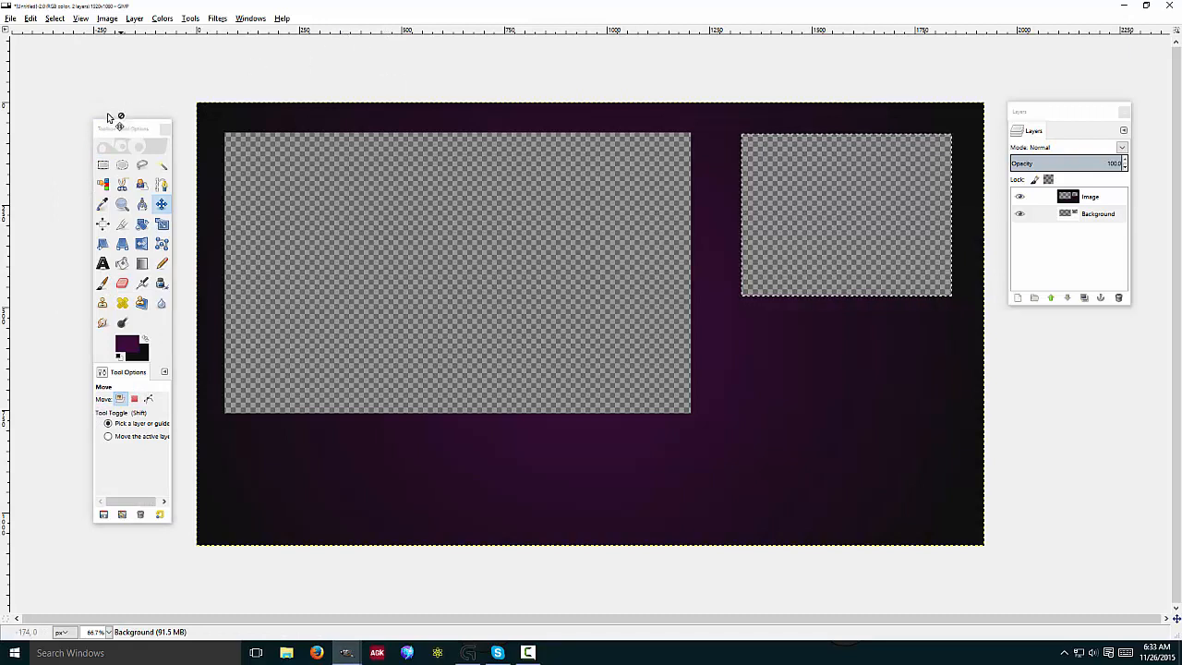
{"action": "key", "text": "r"}
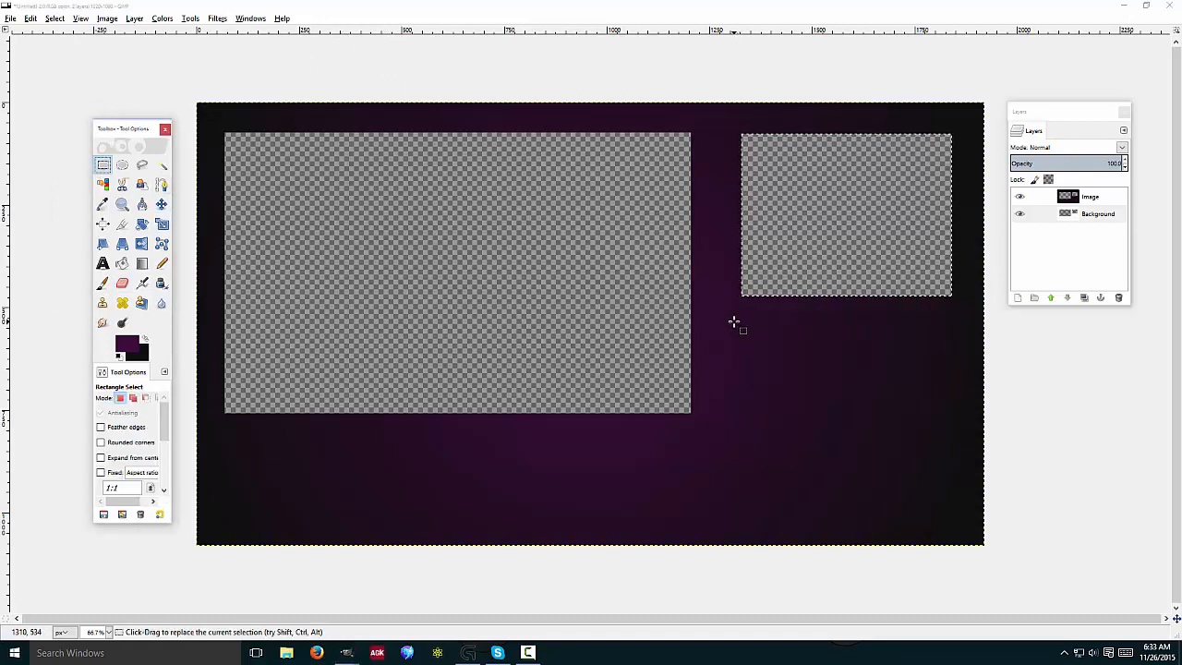
{"action": "left_click_drag", "start_coordinate": [734, 322], "coordinate": [966, 406]}
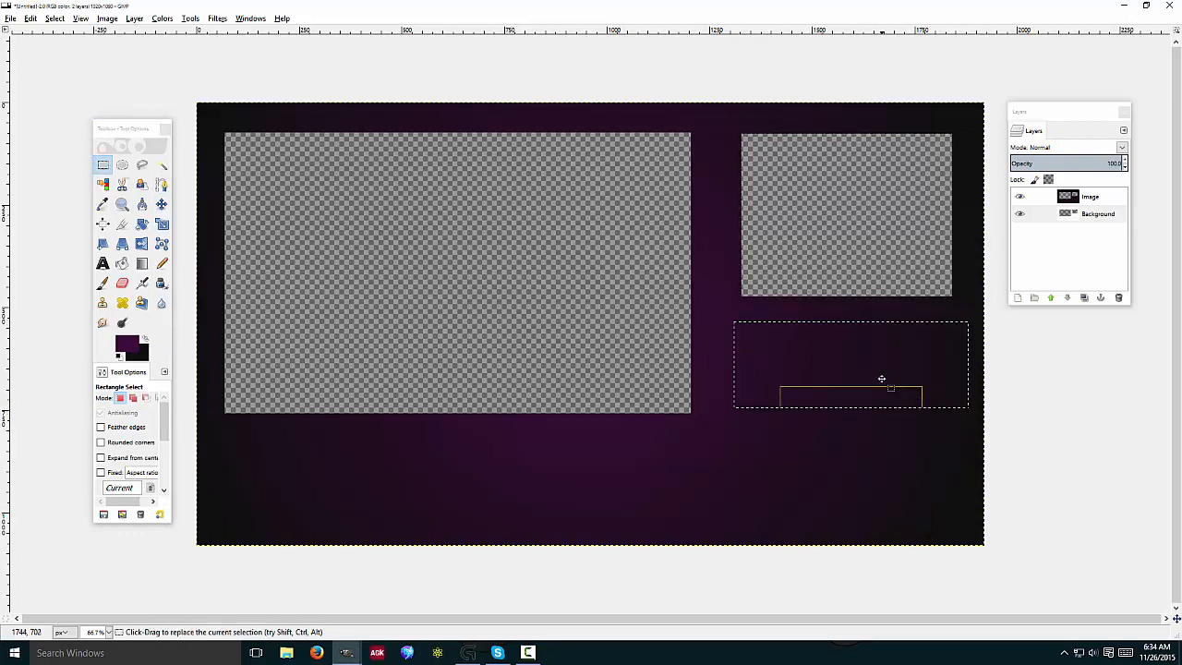
- Bucket-fill the rectangular selection with the near-black swatch colour on both the Background and Image layers, and clear the selection
{"action": "left_click", "coordinate": [121, 264]}
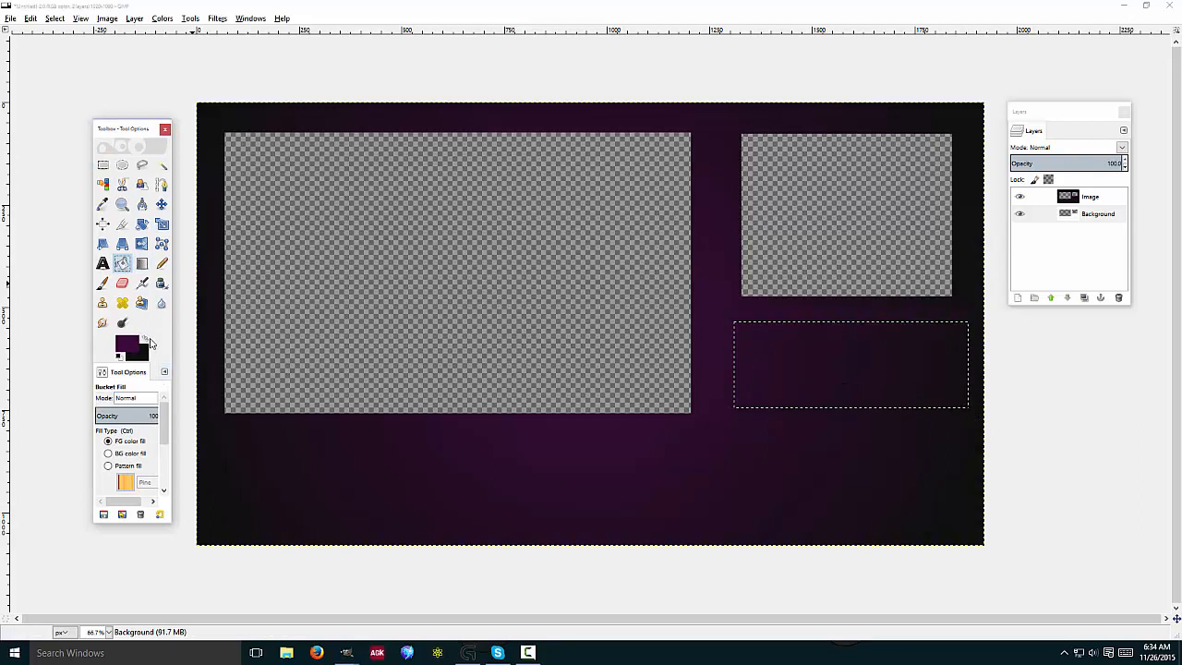
{"action": "left_click", "coordinate": [841, 369]}
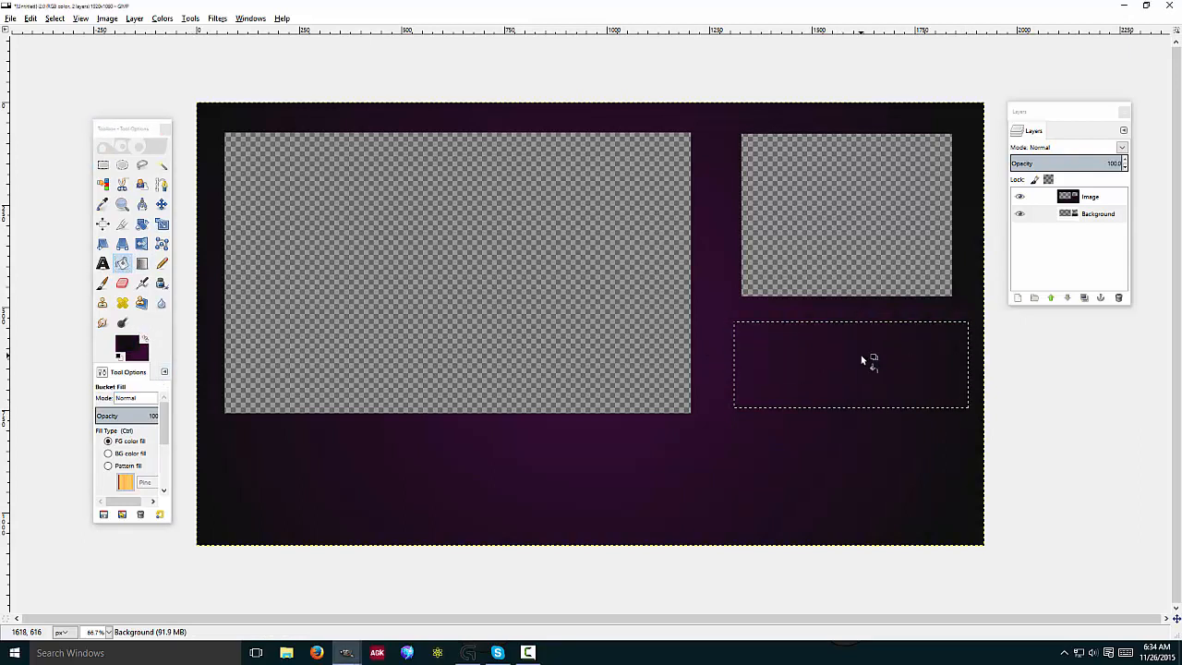
{"action": "left_click", "coordinate": [1089, 195]}
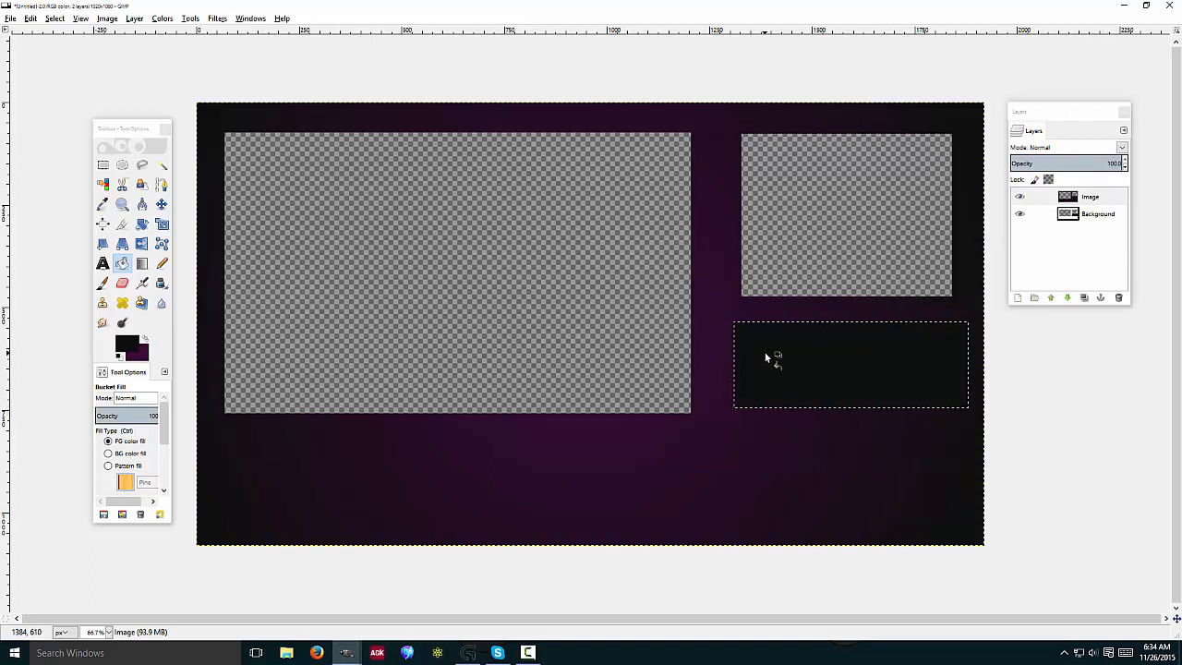
{"action": "left_click", "coordinate": [102, 165]}
{"action": "left_click", "coordinate": [202, 71]}
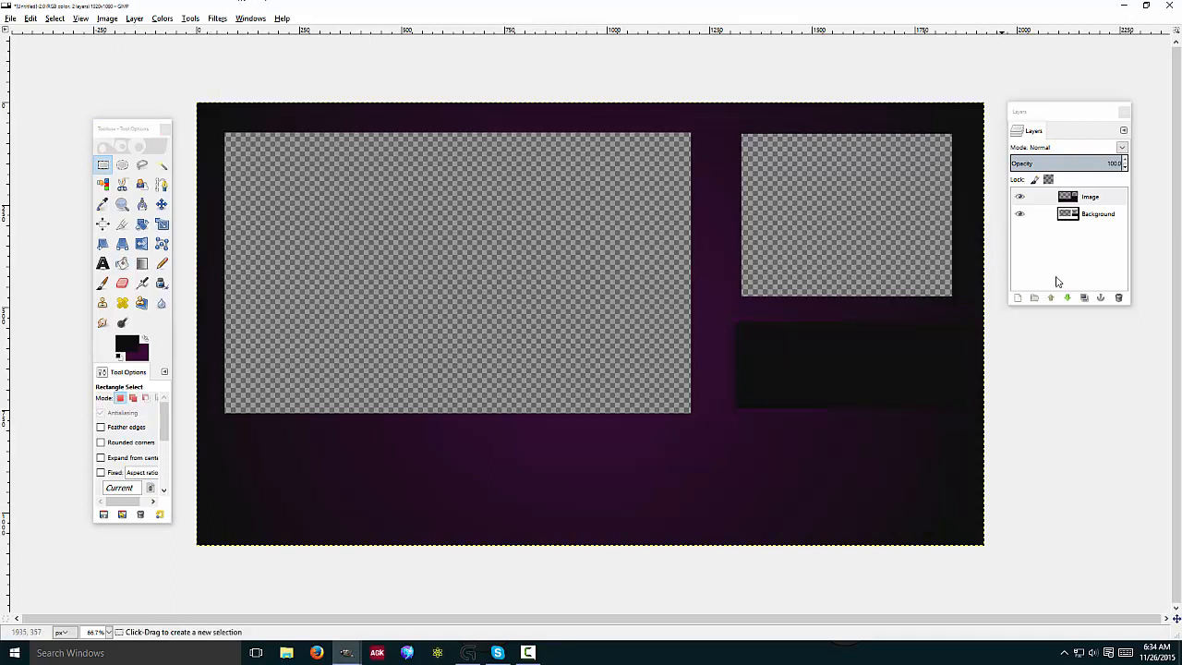
- Add a new transparent layer above the Image layer and set the Pencil tool's brush size to 7.32
{"action": "left_click", "coordinate": [1017, 297]}
{"action": "left_click", "coordinate": [229, 329]}
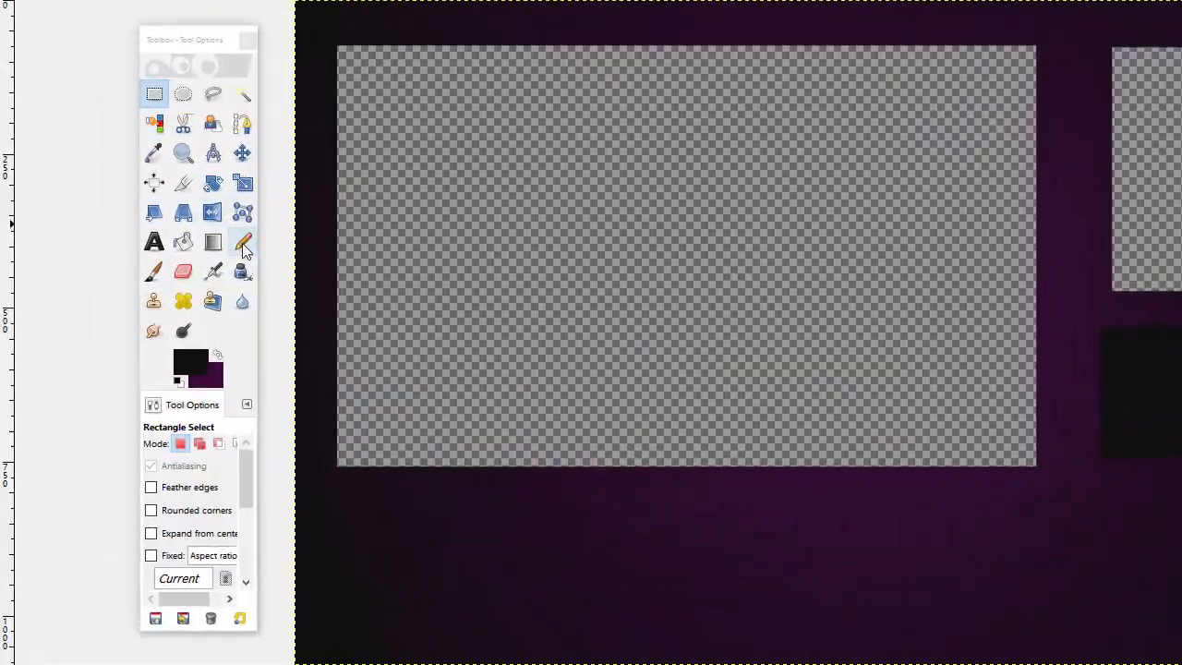
{"action": "left_click", "coordinate": [167, 261]}
{"action": "left_click_drag", "start_coordinate": [164, 538], "coordinate": [1, 550]}
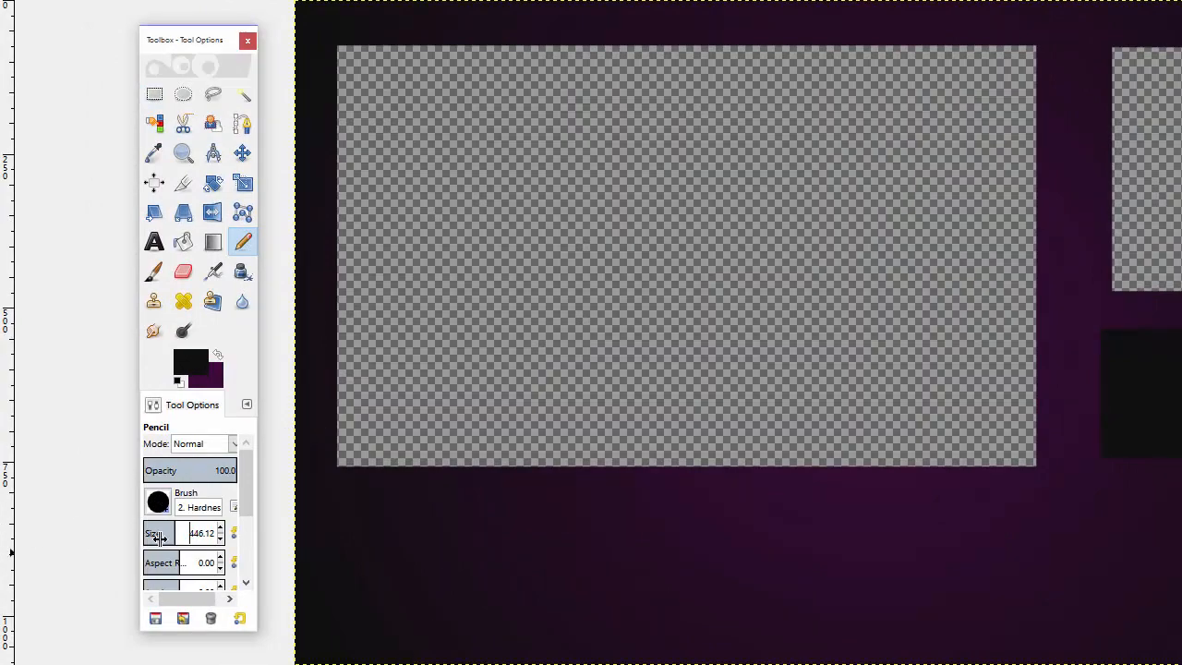
{"action": "left_click_drag", "start_coordinate": [157, 539], "coordinate": [11, 552]}
{"action": "left_click_drag", "start_coordinate": [163, 535], "coordinate": [6, 540]}
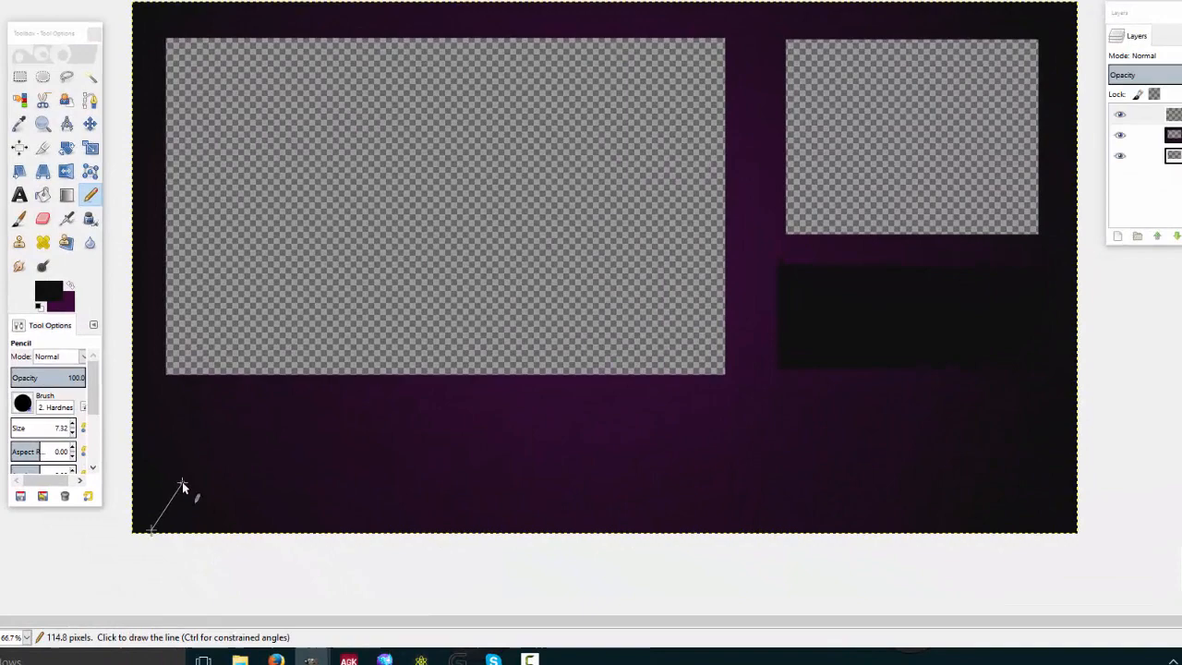
- Try to outline a parallelogram near the canvas's lower-left corner with straight near-black Pencil lines
{"action": "left_click", "coordinate": [237, 503], "text": "shift"}
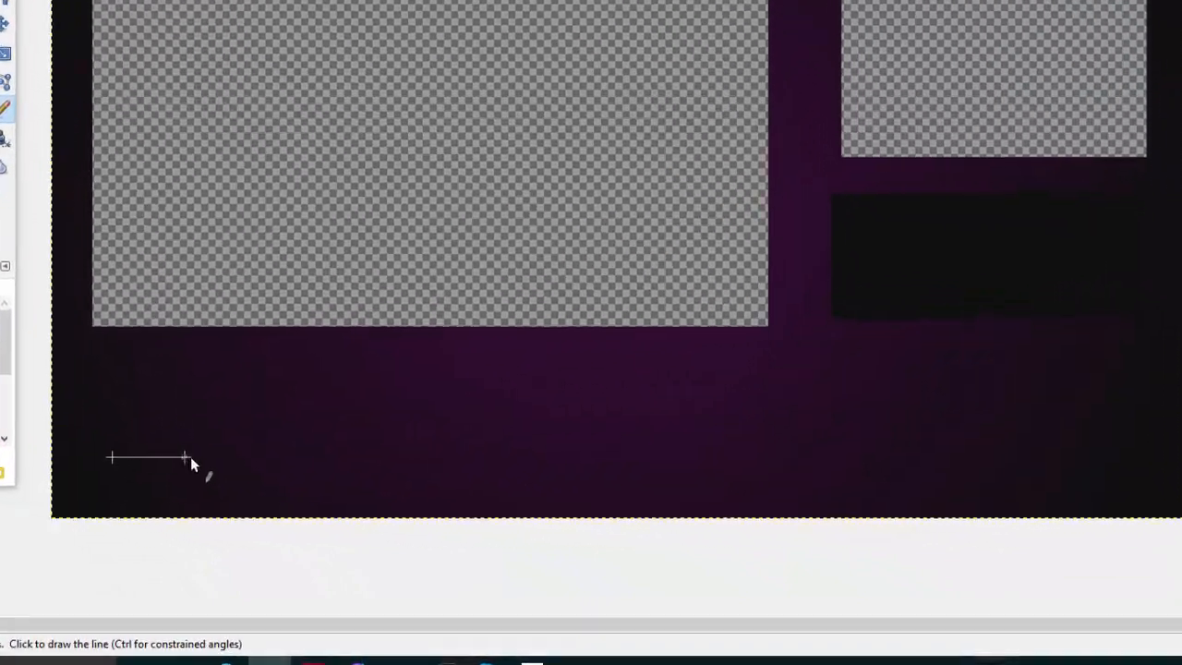
{"action": "left_click", "coordinate": [180, 452], "text": "shift"}
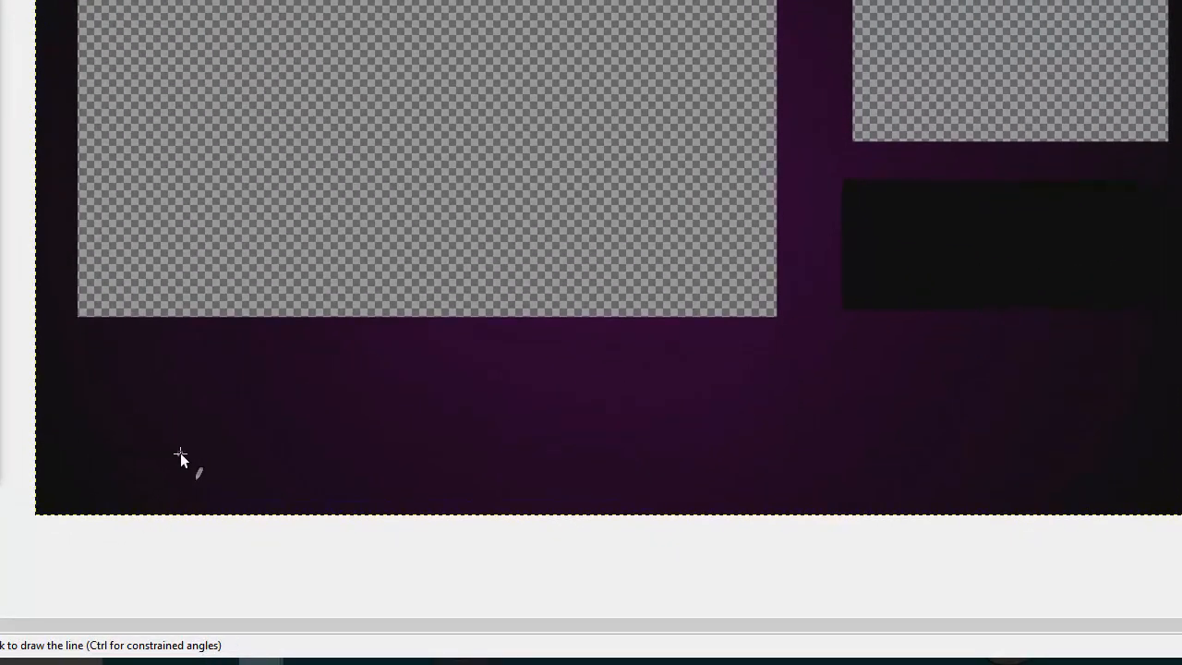
{"action": "left_click", "coordinate": [151, 511], "text": "shift"}
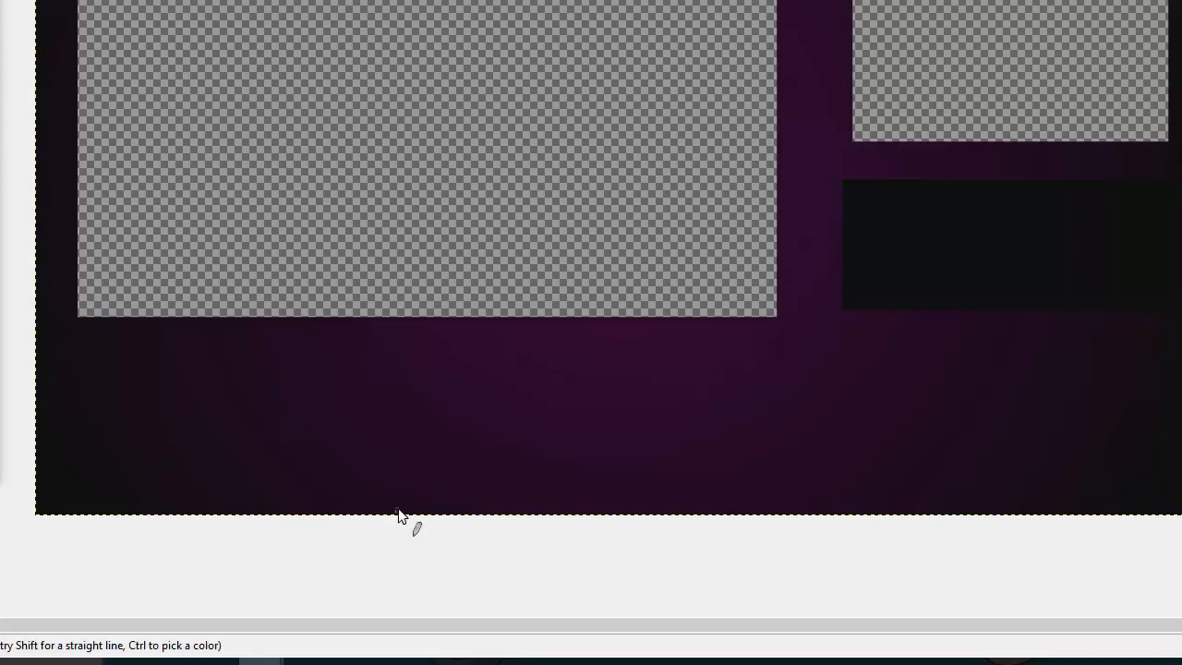
- Change the foreground colour to bright yellow, f1ee06
{"action": "left_click", "coordinate": [0, 46]}
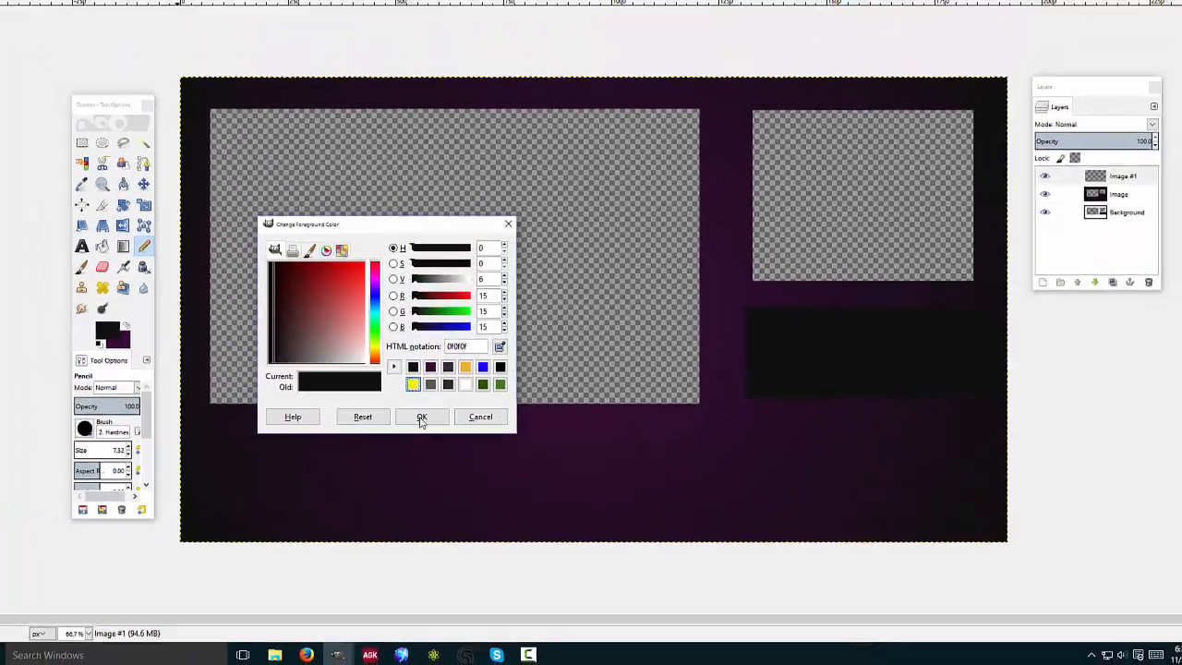
{"action": "left_click", "coordinate": [368, 289]}
{"action": "left_click", "coordinate": [380, 335]}
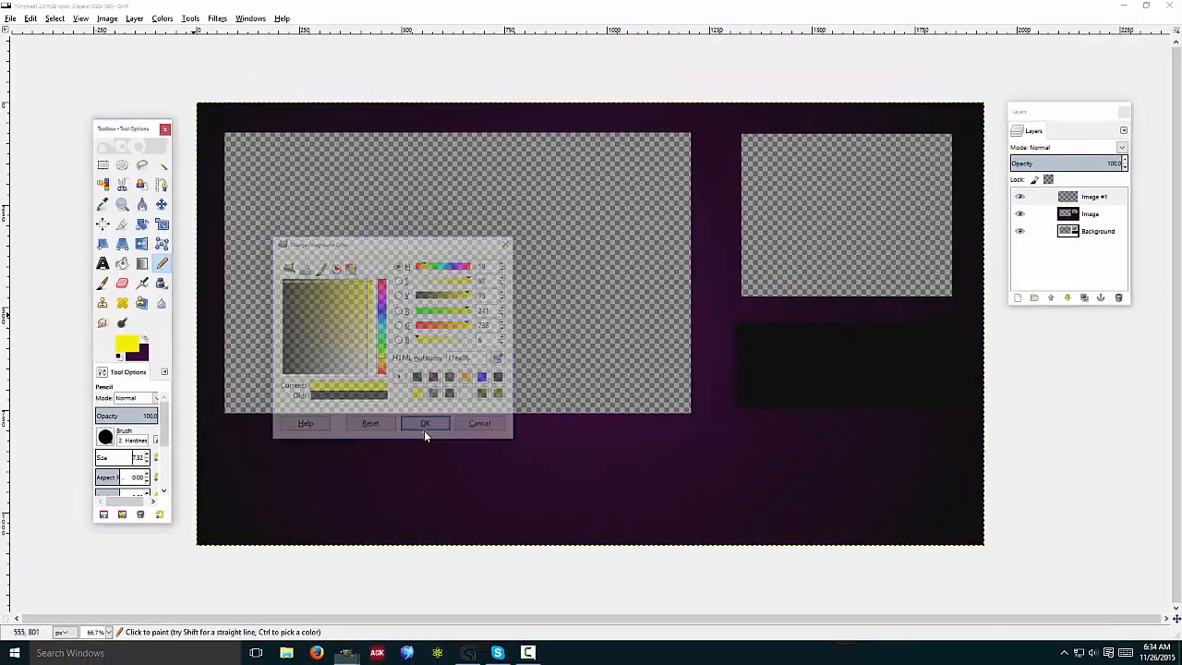
- Draw a closed yellow parallelogram outline with straight Pencil lines near the canvas's lower-left corner, its base along the lower edge
{"action": "left_click", "coordinate": [217, 544]}
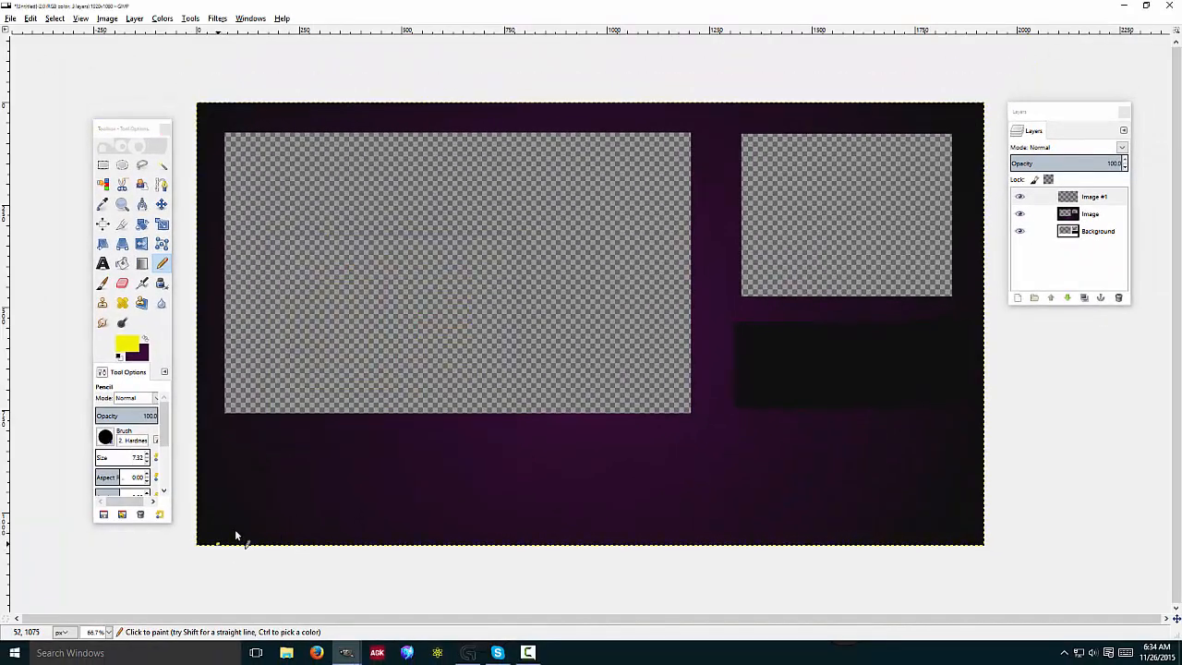
{"action": "left_click", "coordinate": [275, 469]}
{"action": "left_click", "coordinate": [346, 467]}
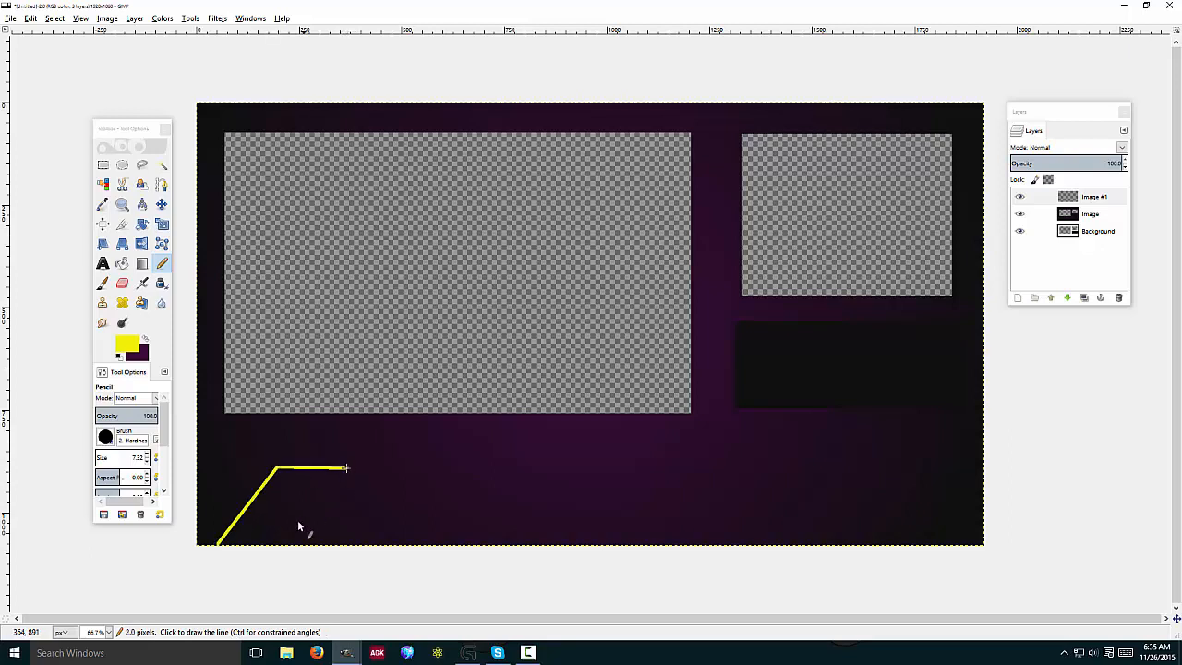
{"action": "left_click", "coordinate": [290, 544]}
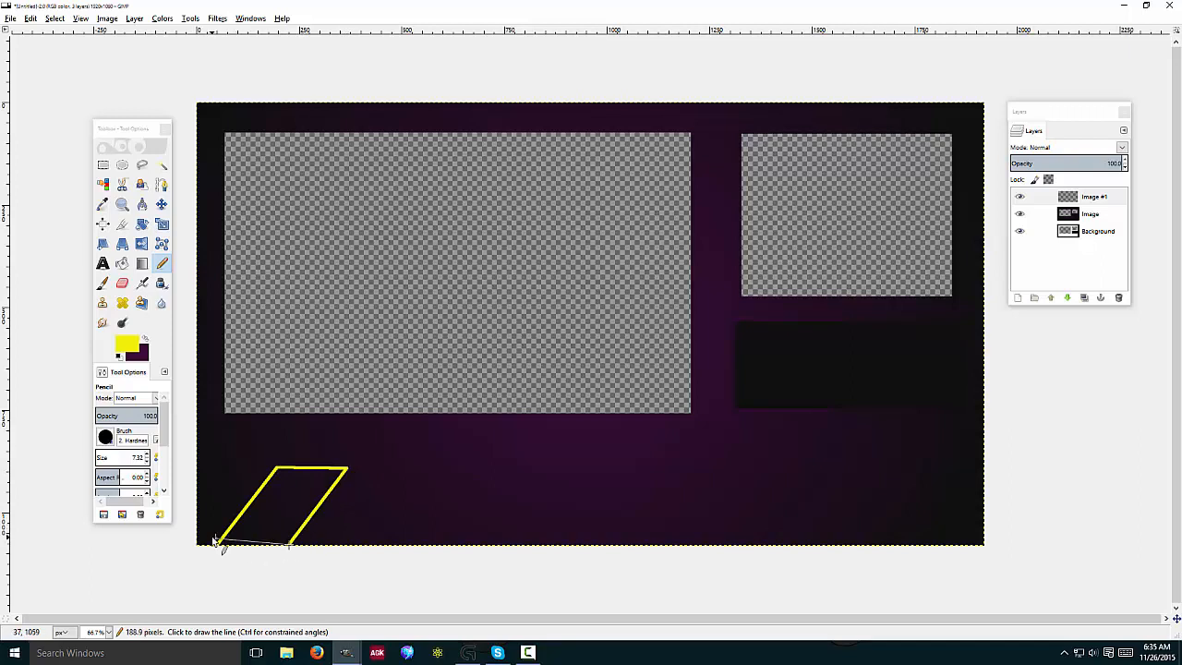
{"action": "left_click", "coordinate": [220, 545]}
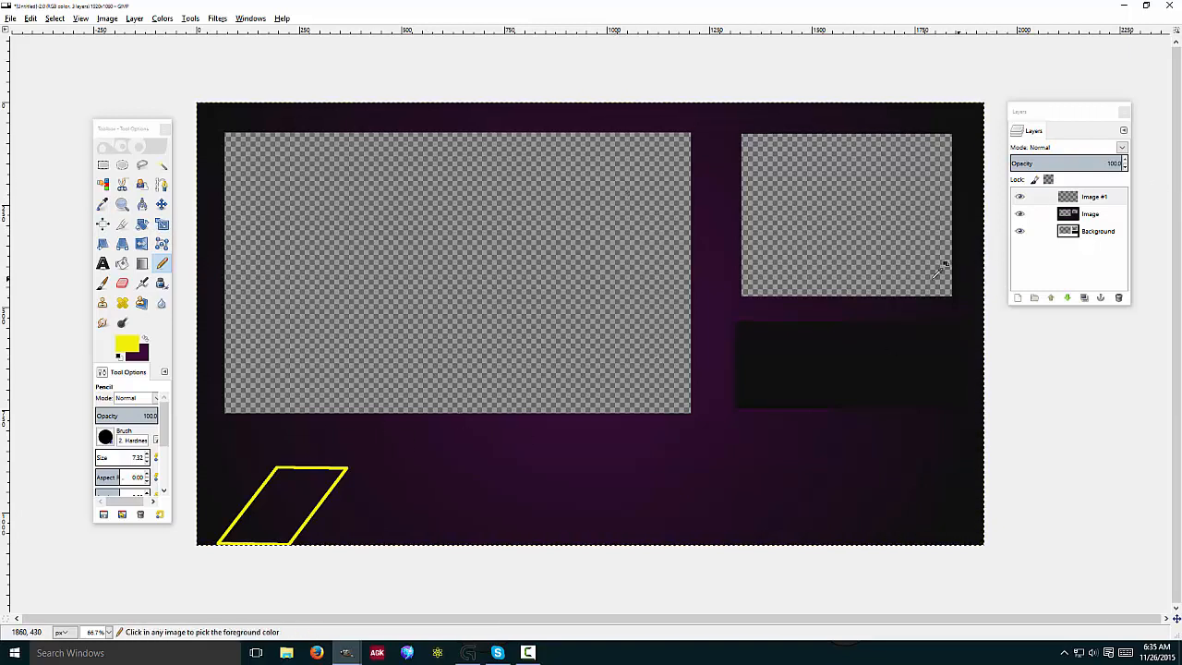
- Copy and paste the yellow parallelogram, move the copy just right of the original on the same baseline, and anchor it
{"action": "key", "text": "ctrl+v"}
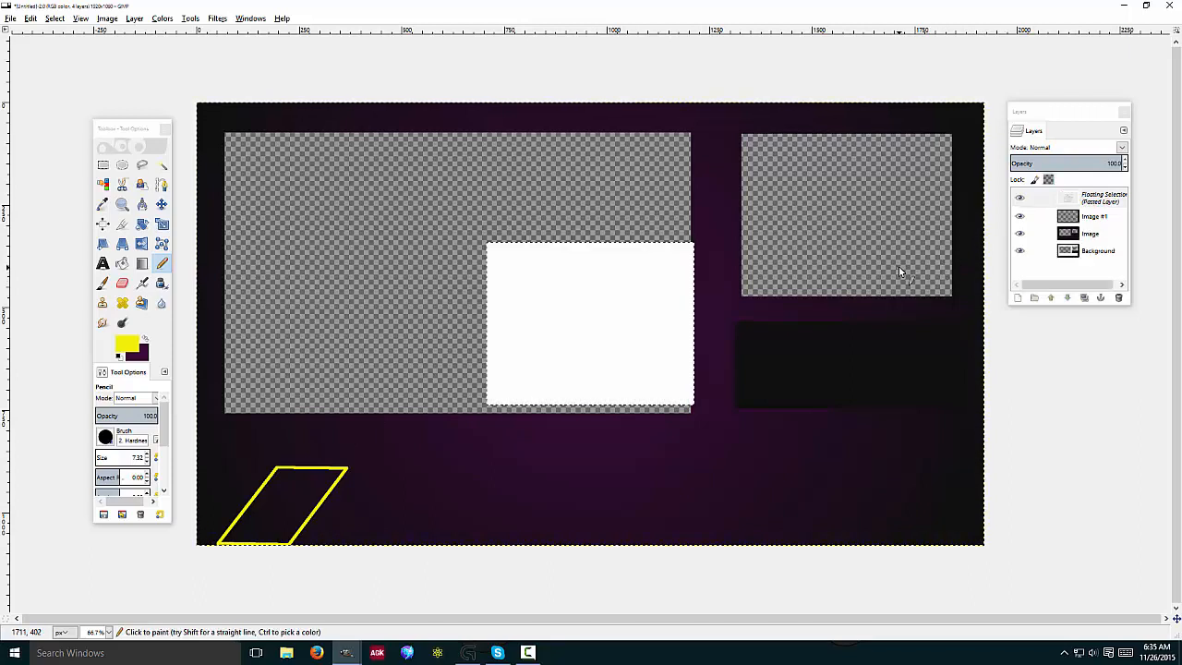
{"action": "key", "text": "ctrl+z"}
{"action": "key", "text": "ctrl+c"}
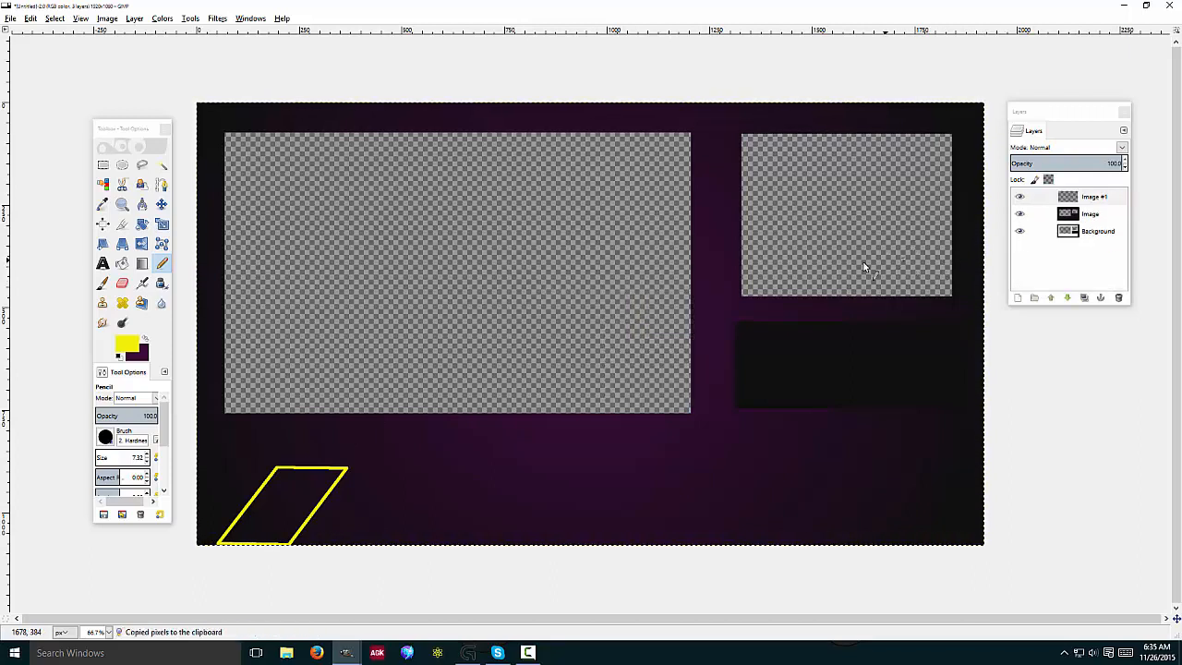
{"action": "key", "text": "ctrl+v"}
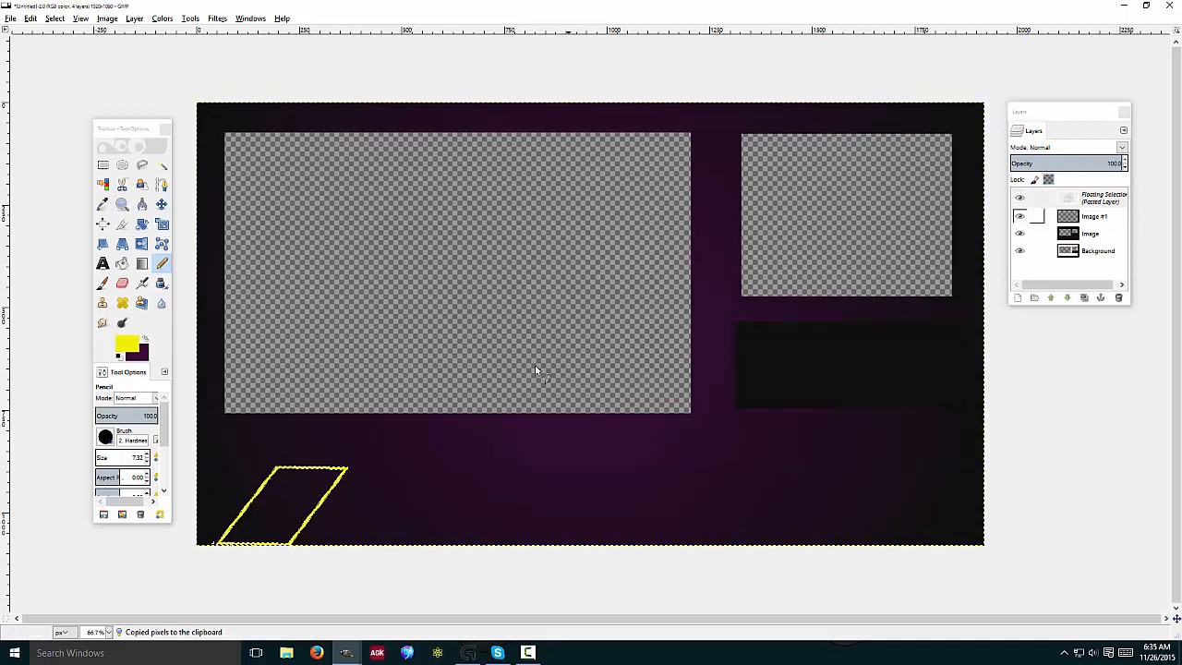
{"action": "left_click", "coordinate": [157, 208]}
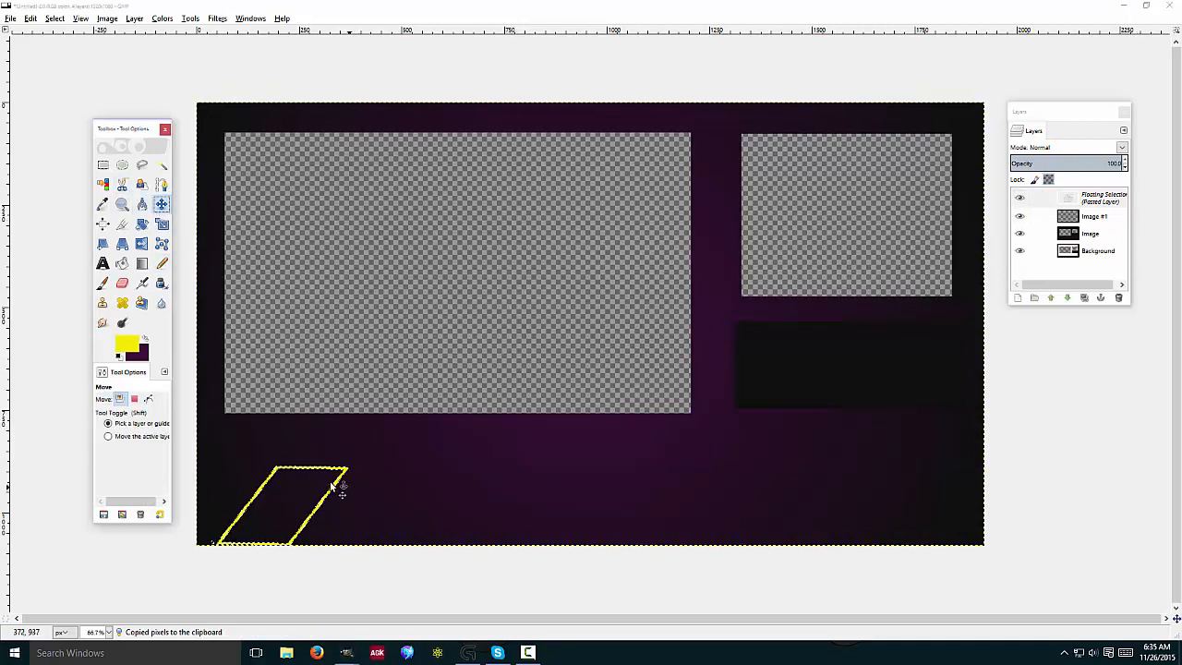
{"action": "left_click_drag", "start_coordinate": [329, 494], "coordinate": [438, 498]}
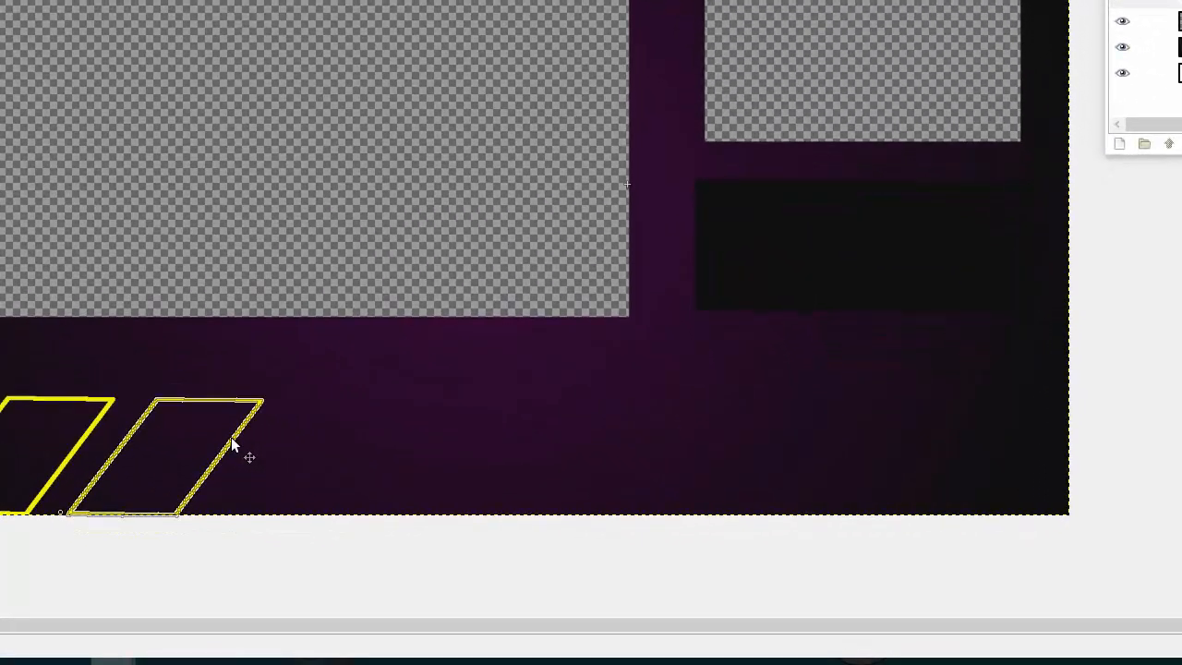
{"action": "left_click_drag", "start_coordinate": [231, 437], "coordinate": [231, 436]}
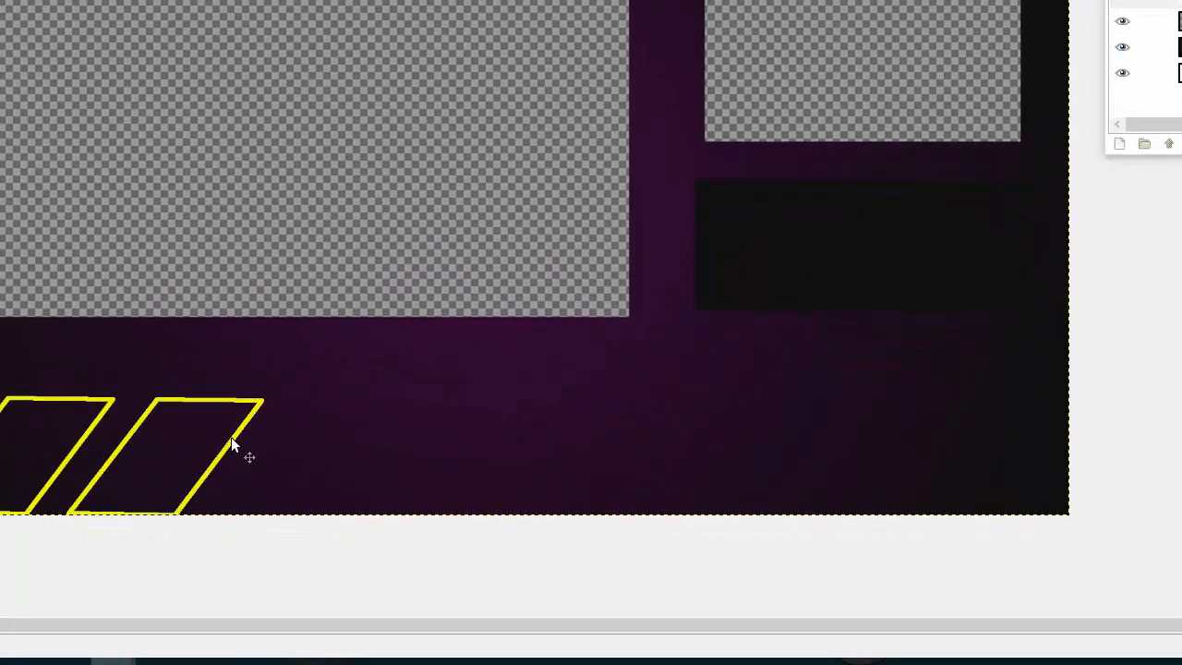
{"action": "left_click", "coordinate": [356, 465]}
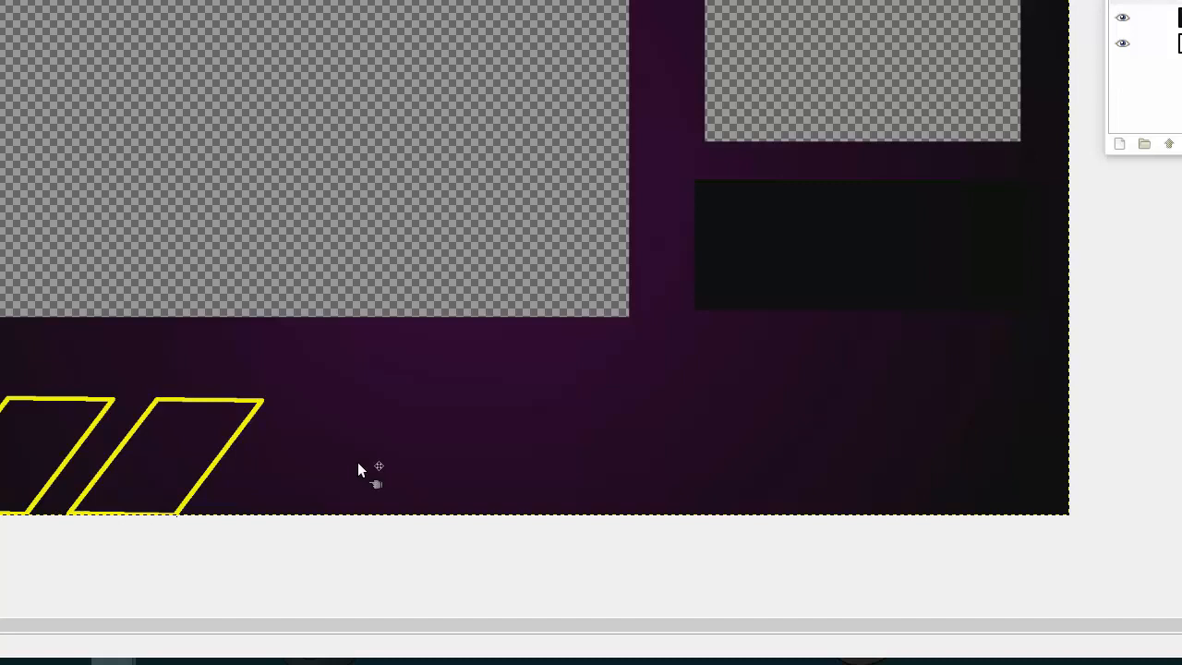
- Paste a third yellow parallelogram, position it right of the second with matching spacing, and anchor it
{"action": "key", "text": "ctrl+v"}
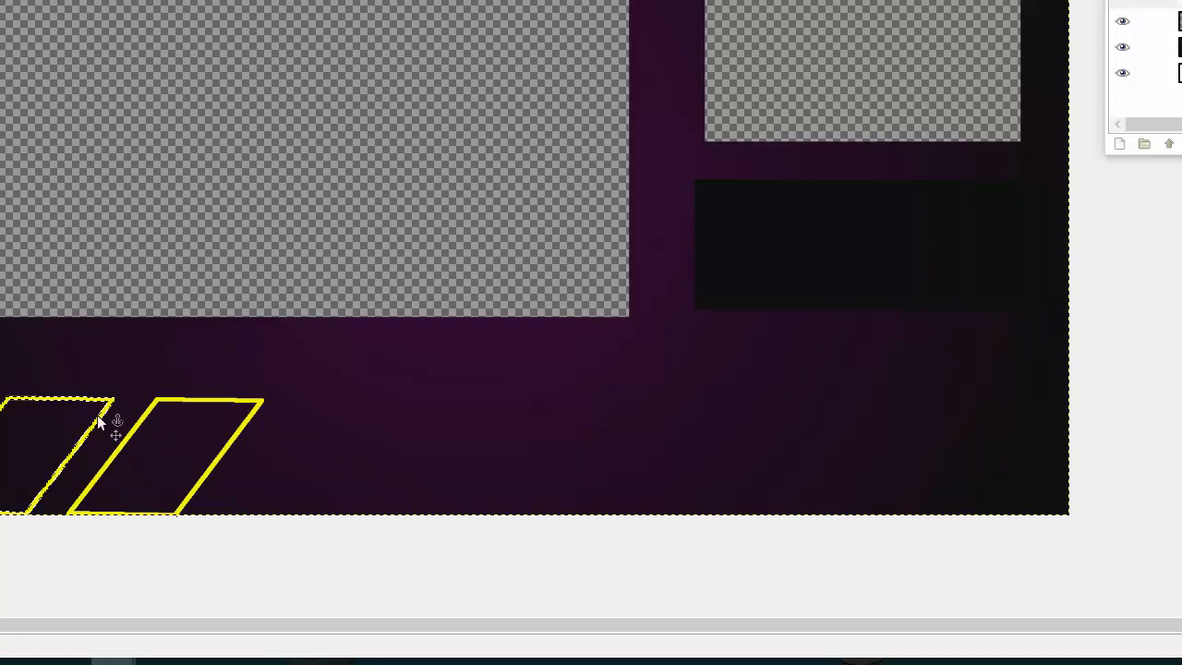
{"action": "left_click", "coordinate": [226, 424]}
{"action": "left_click_drag", "start_coordinate": [83, 438], "coordinate": [201, 446]}
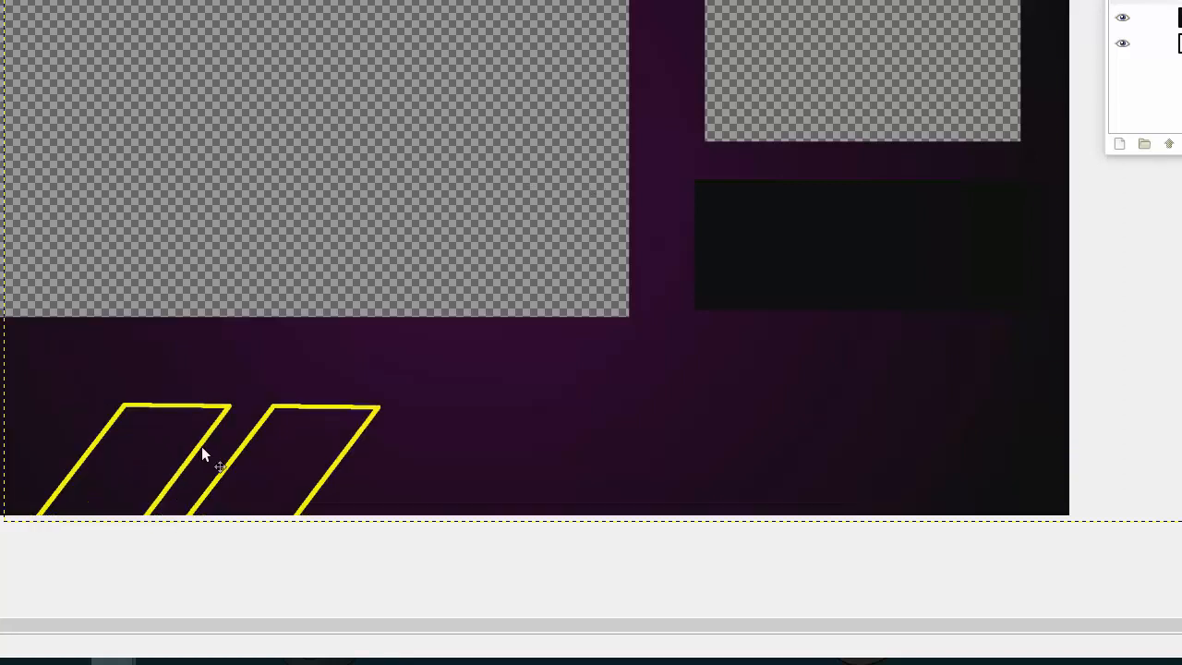
{"action": "key", "text": "ctrl+z"}
{"action": "key", "text": "ctrl+z"}
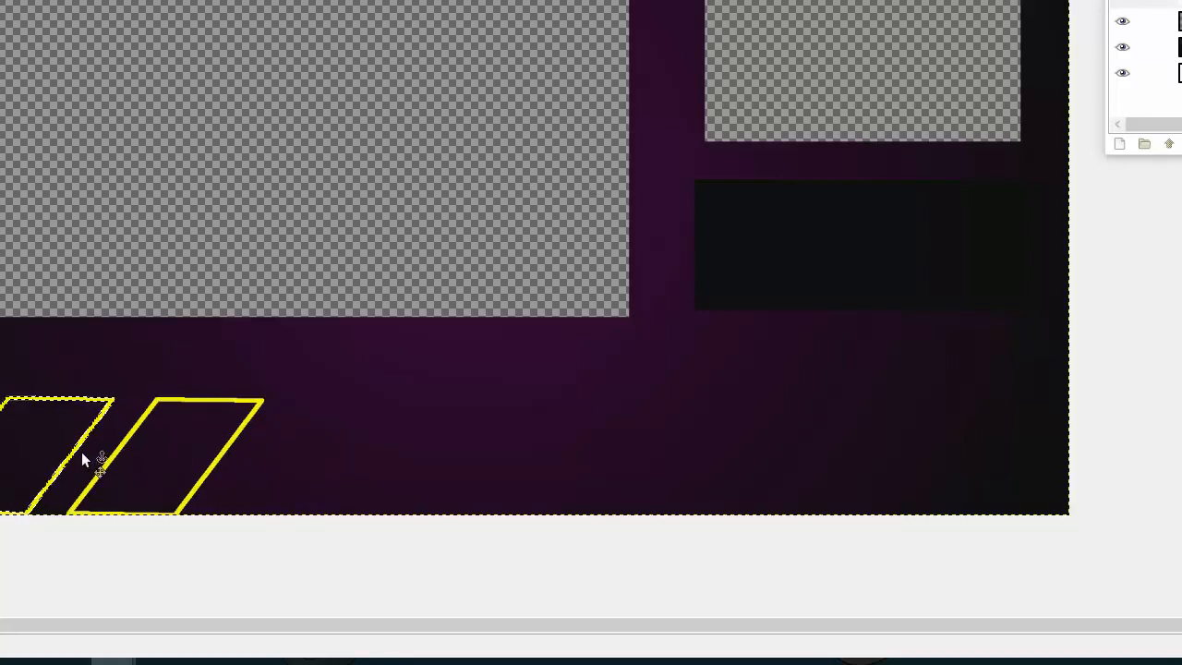
{"action": "left_click_drag", "start_coordinate": [73, 448], "coordinate": [368, 450]}
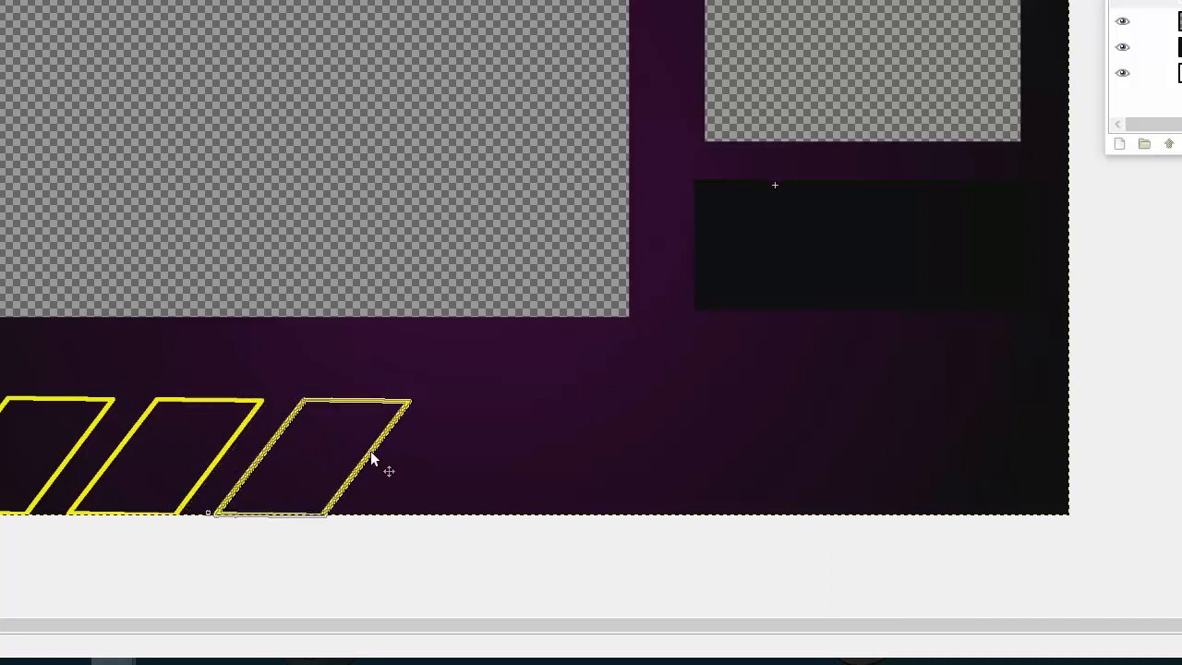
{"action": "left_click", "coordinate": [425, 451]}
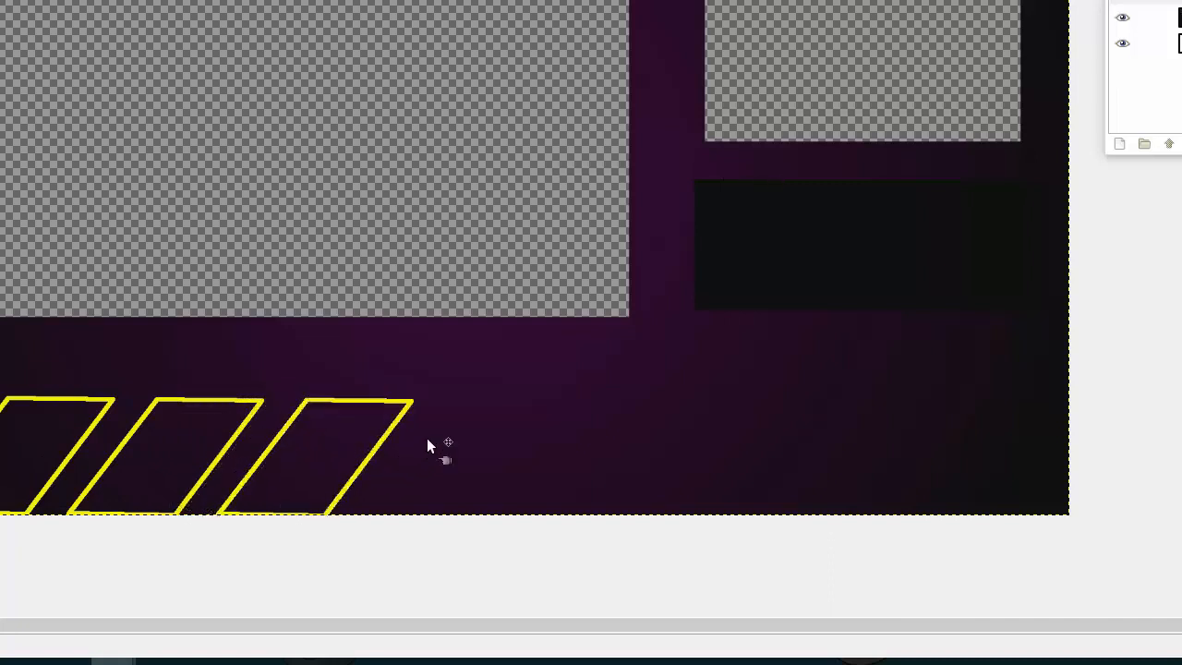
- Paste a fourth yellow parallelogram, position it right of the third in the same row, and anchor it
{"action": "key", "text": "ctrl+v"}
{"action": "left_click", "coordinate": [62, 459]}
{"action": "key", "text": "ctrl+v"}
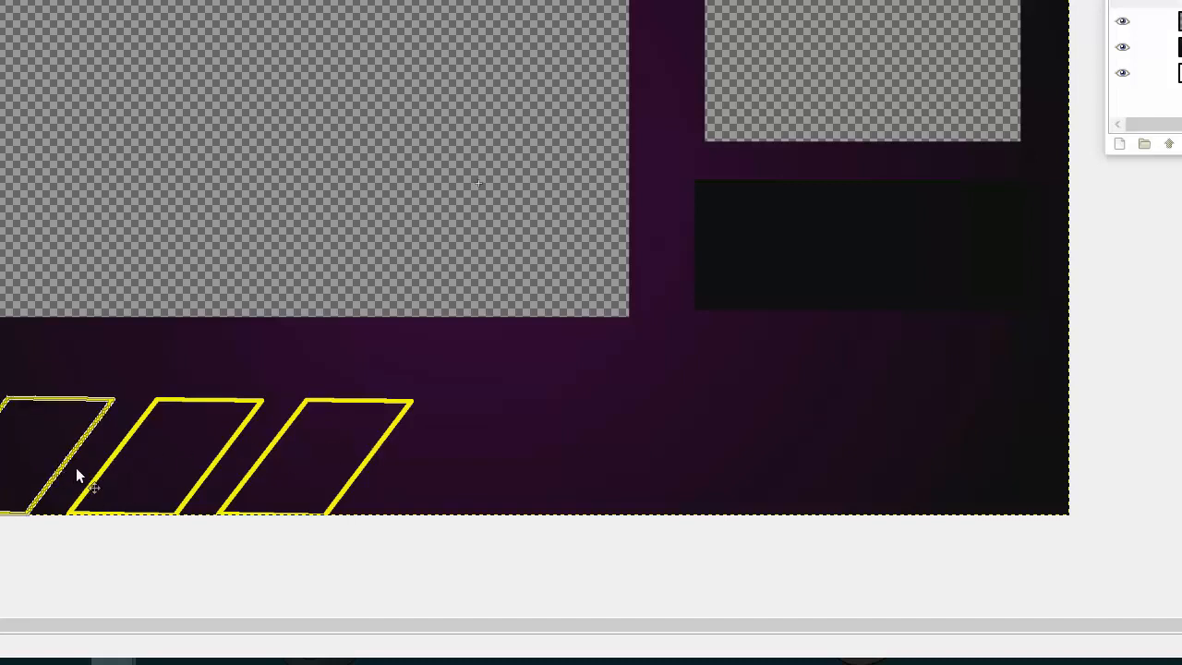
{"action": "left_click_drag", "start_coordinate": [76, 467], "coordinate": [513, 475]}
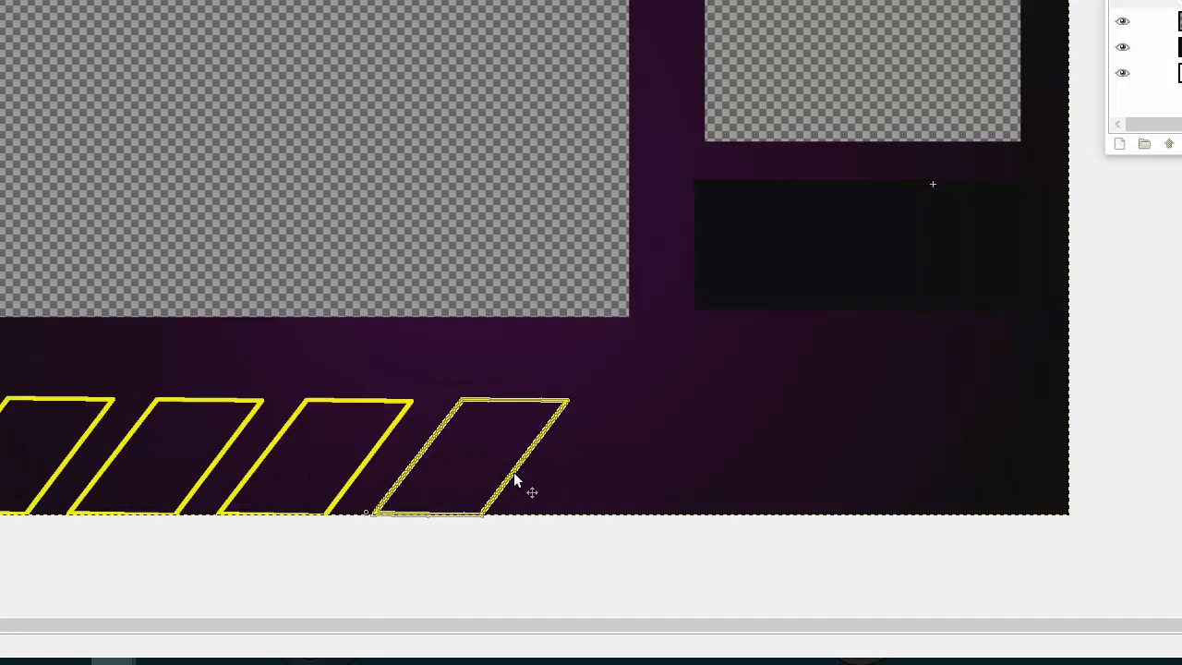
{"action": "left_click", "coordinate": [578, 466]}
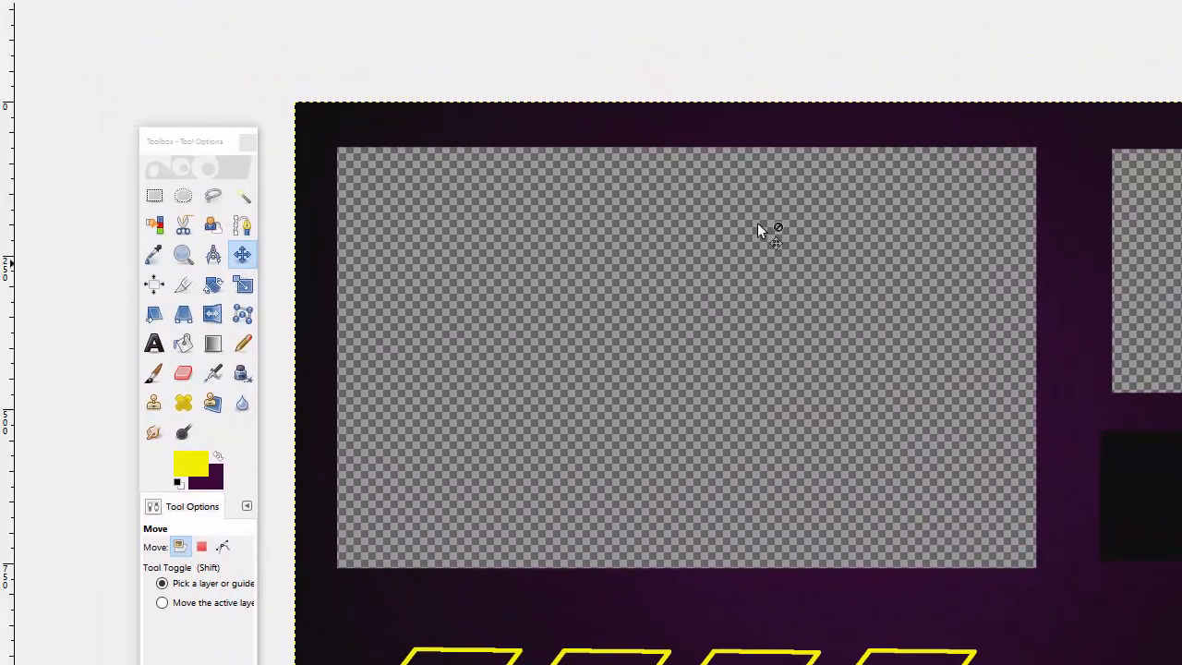
- Create a new 1920 × 1080 px layer named Sprites with transparency fill
{"action": "key", "text": "ctrl+shift+n"}
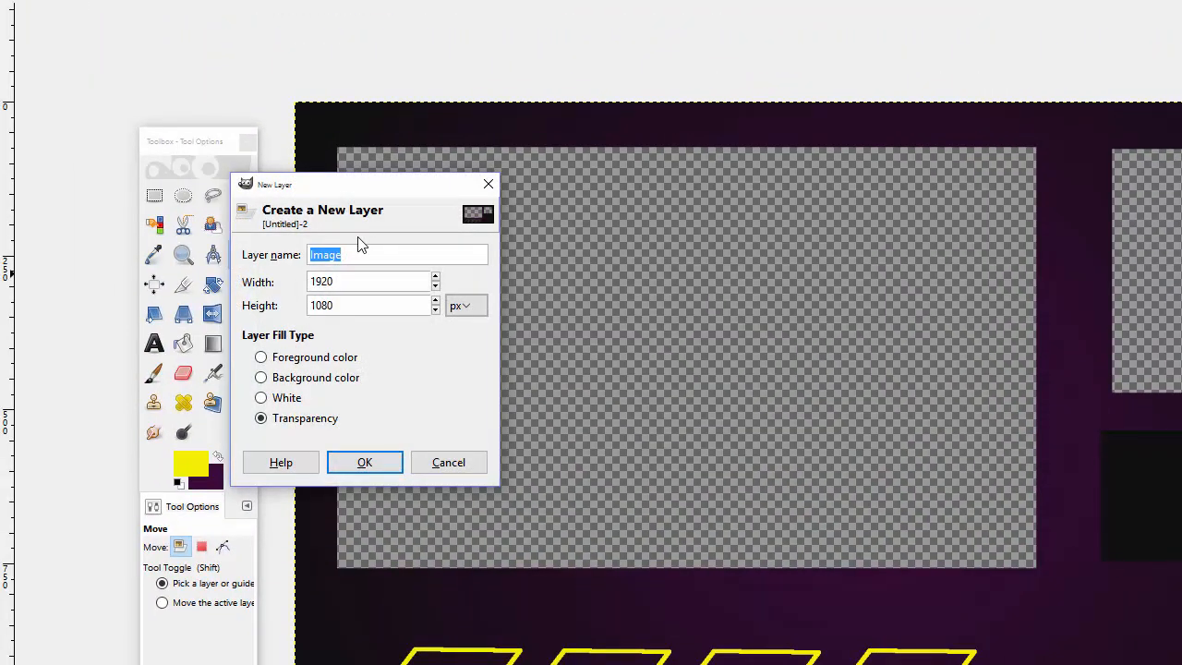
{"action": "type", "text": "Sprites"}
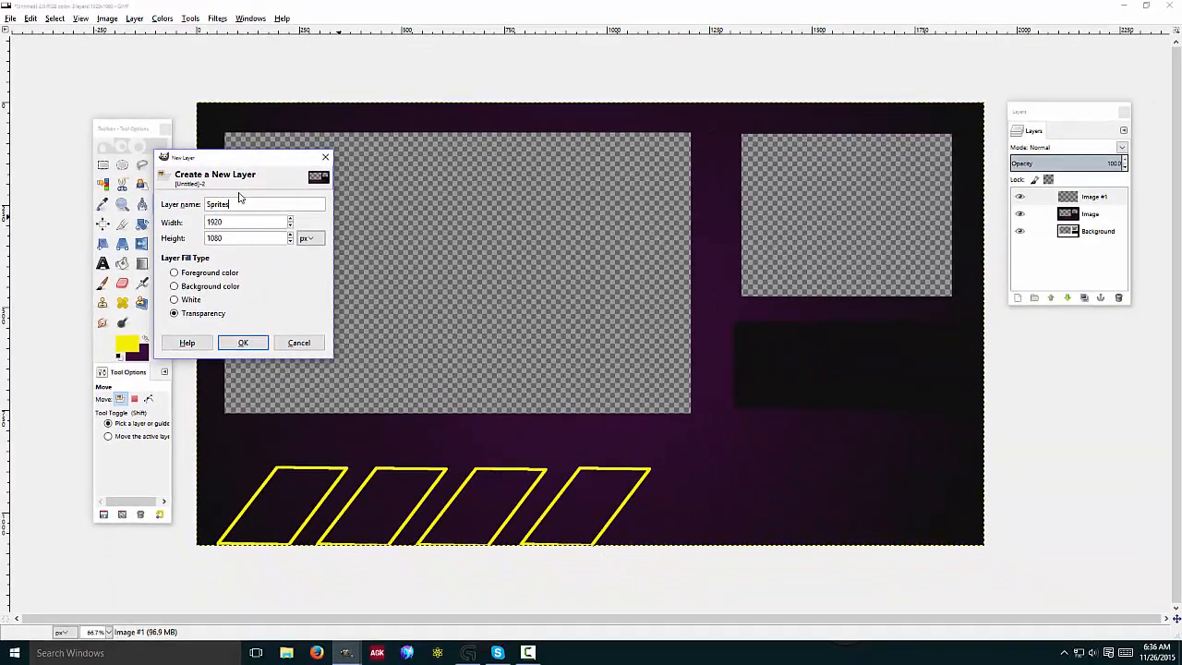
{"action": "key", "text": "Return"}
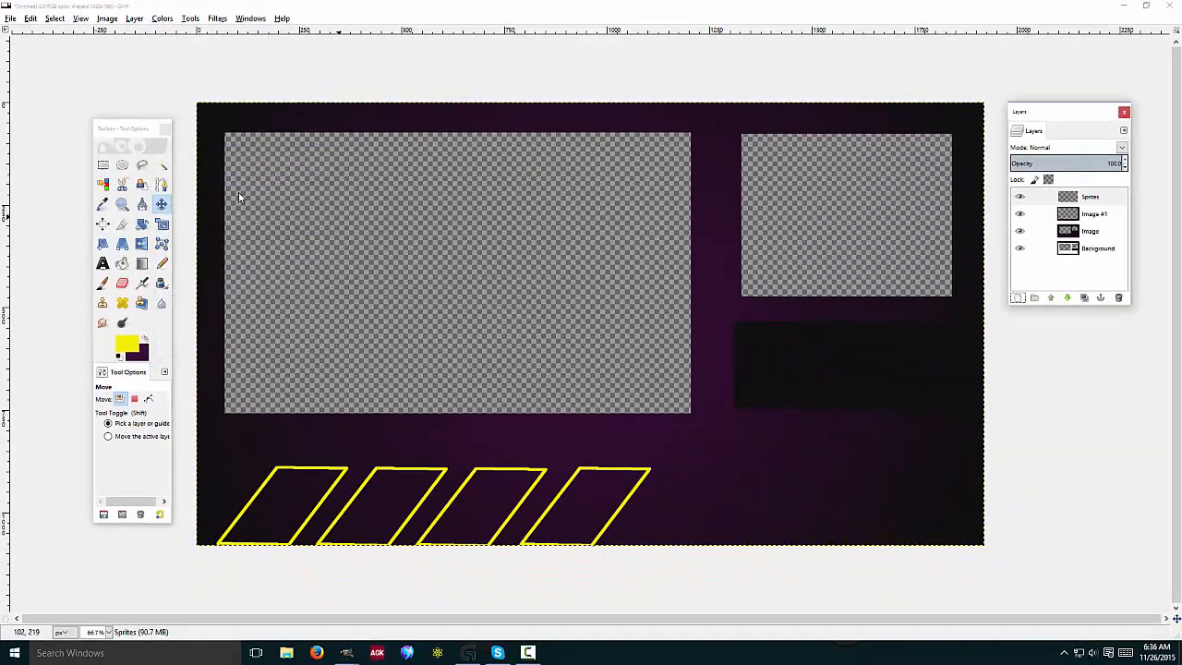